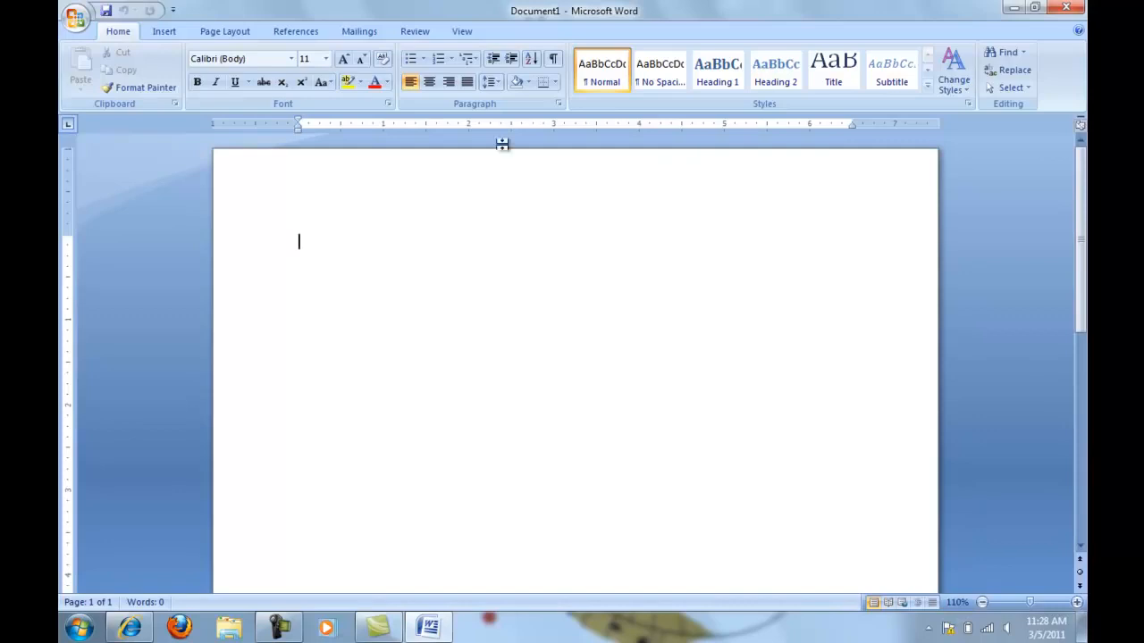
# Start the step-by-step mail merge wizard for letters, using the current document as the starting document
pyautogui.click(362, 33)
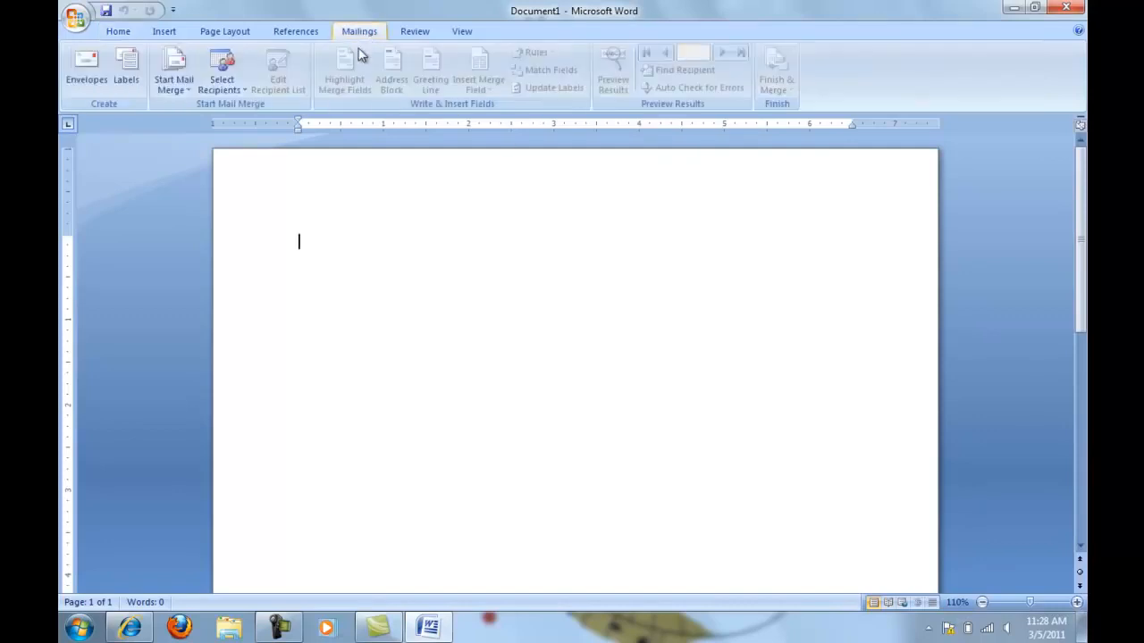
pyautogui.click(189, 95)
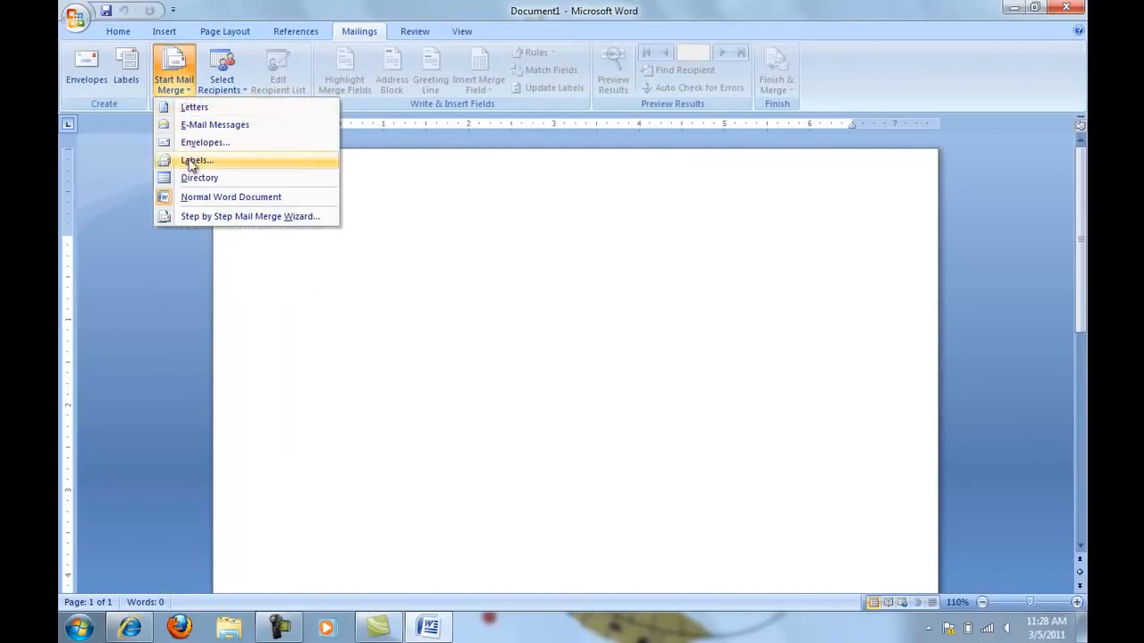
pyautogui.click(205, 216)
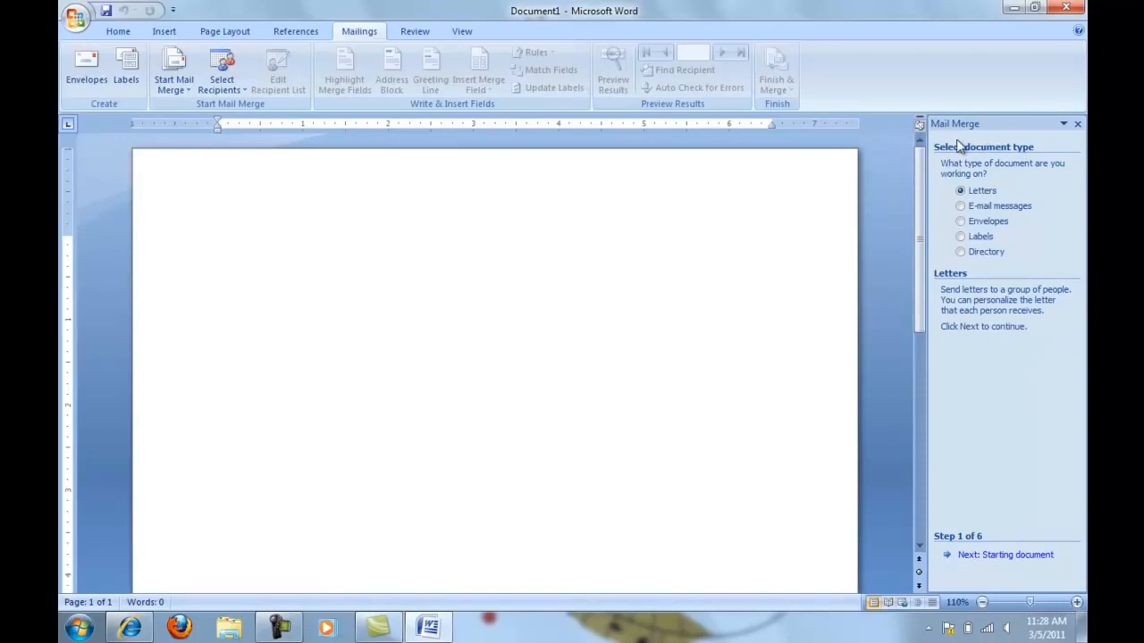
pyautogui.click(973, 557)
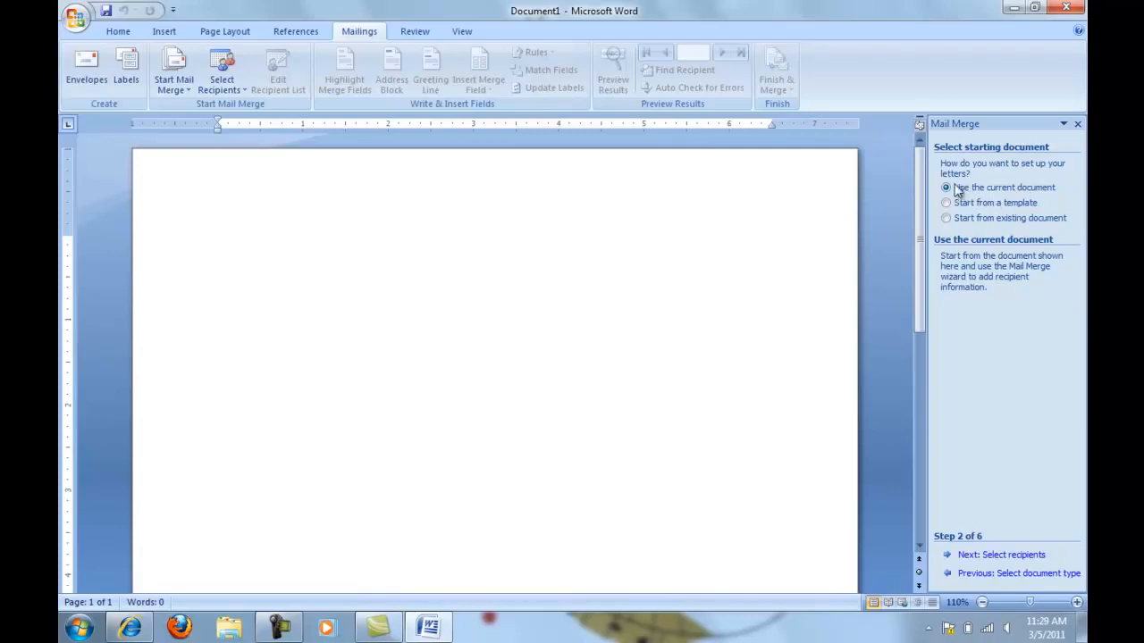
pyautogui.click(993, 555)
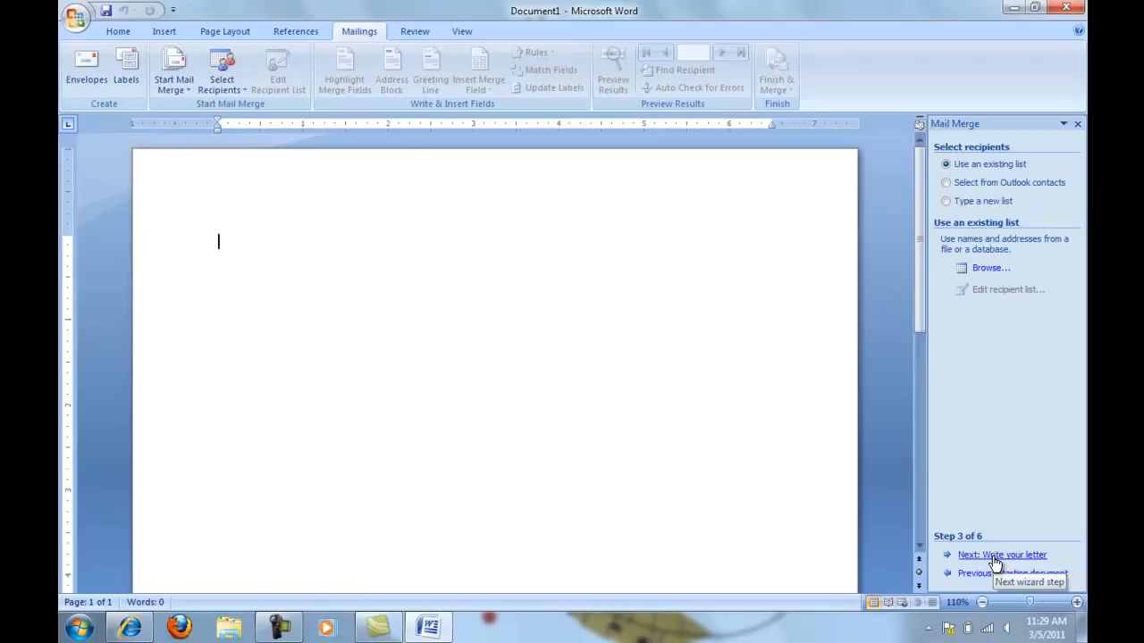
# Create a new typed recipient list and delete its Country or Region, Home Phone, Work Phone and E-mail Address fields
pyautogui.click(947, 202)
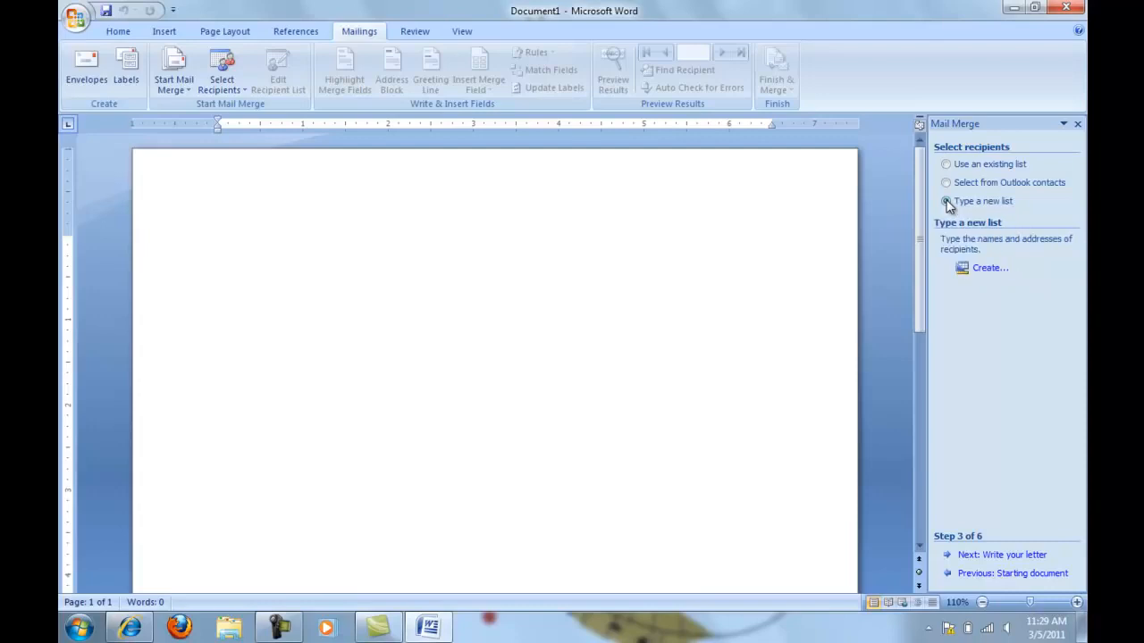
pyautogui.click(989, 268)
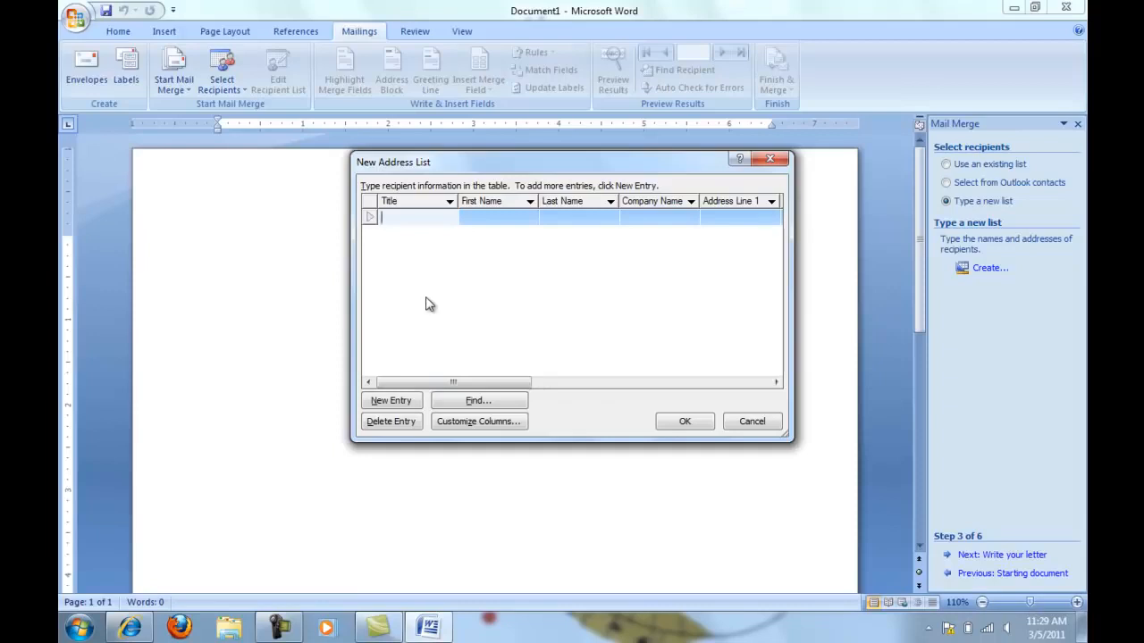
pyautogui.click(466, 425)
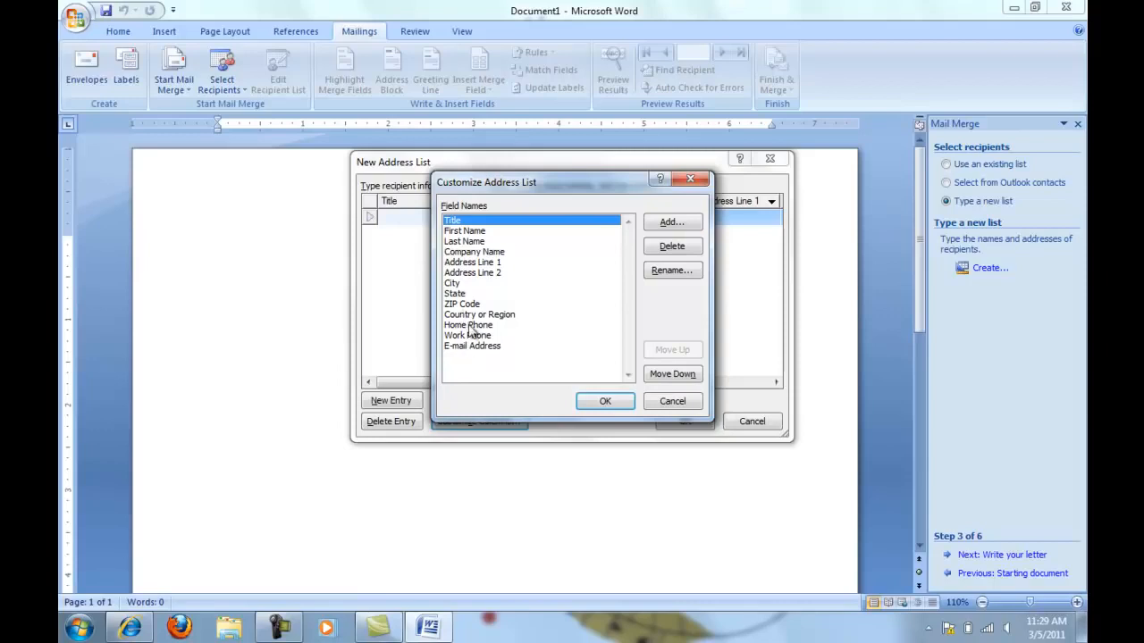
pyautogui.click(476, 315)
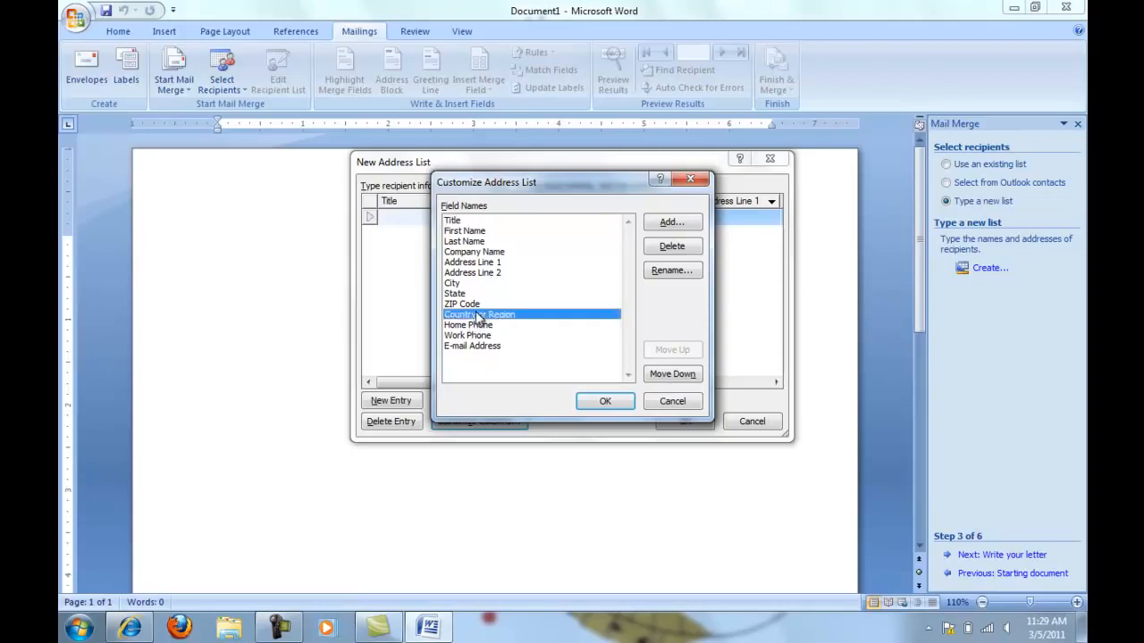
pyautogui.click(680, 251)
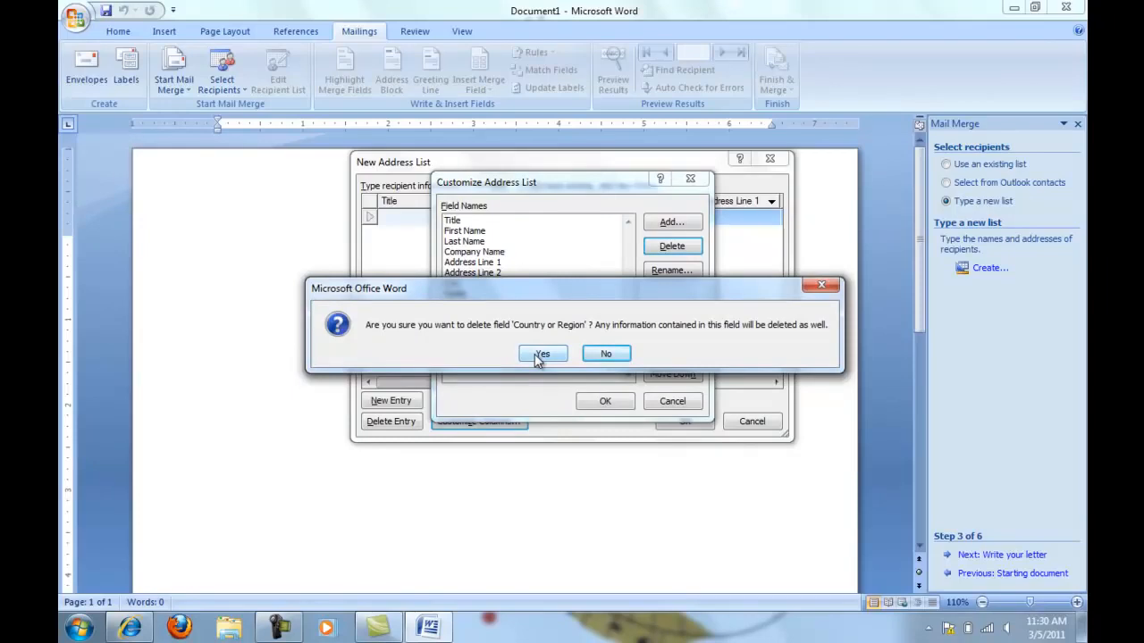
pyautogui.click(538, 355)
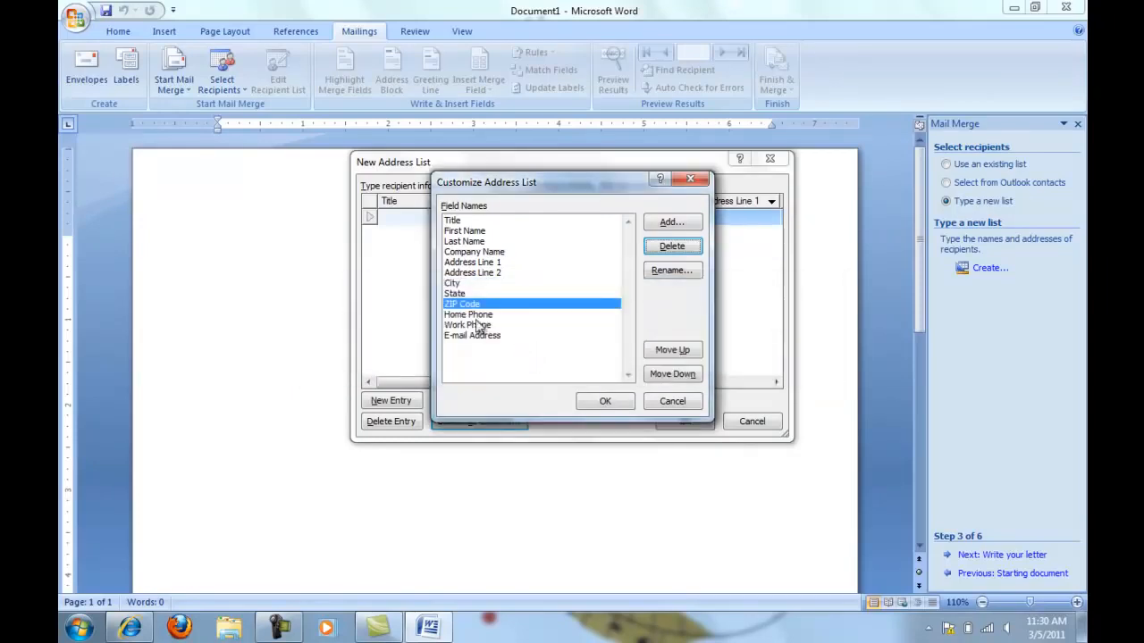
# Add three custom fields named Time, Room and Speech to the address list
pyautogui.click(677, 223)
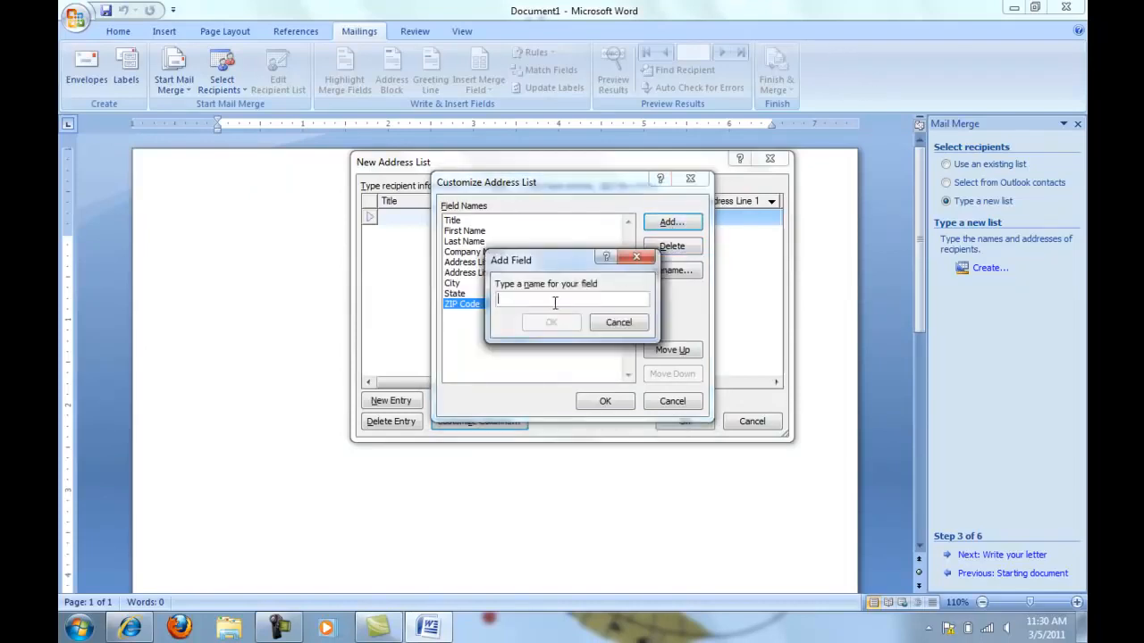
pyautogui.write('Time')
pyautogui.click(554, 323)
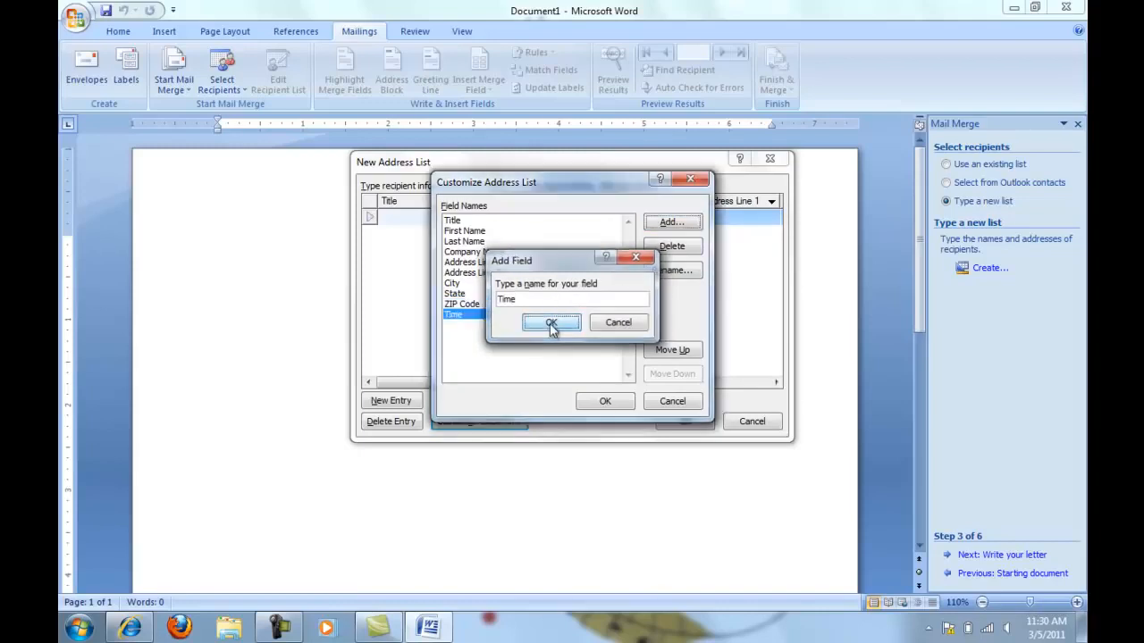
pyautogui.click(671, 223)
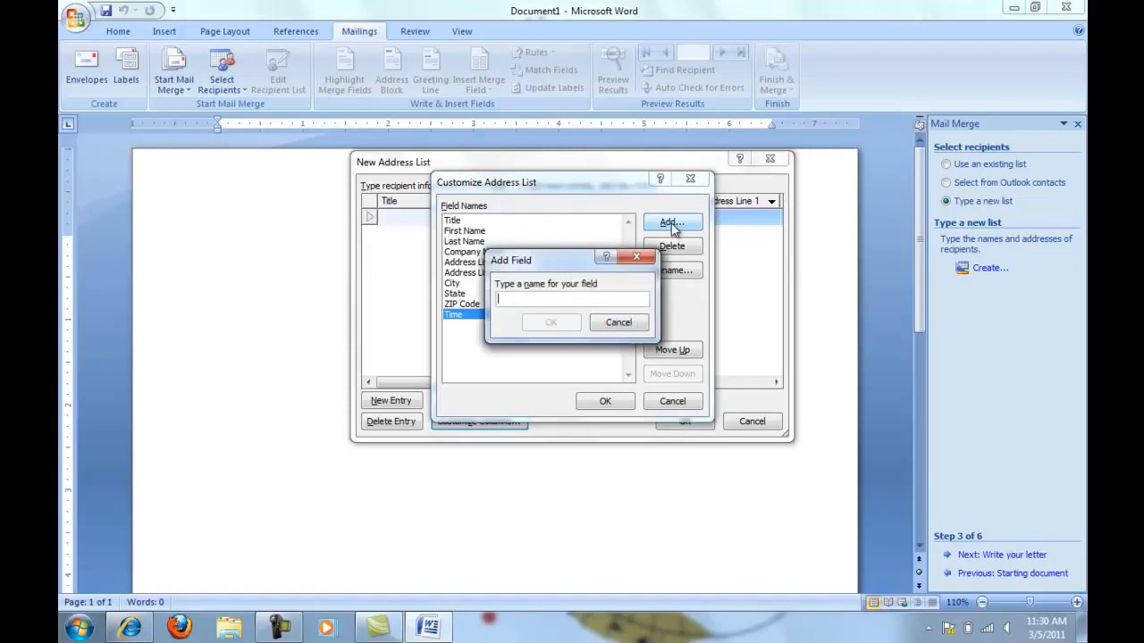
pyautogui.write('Room')
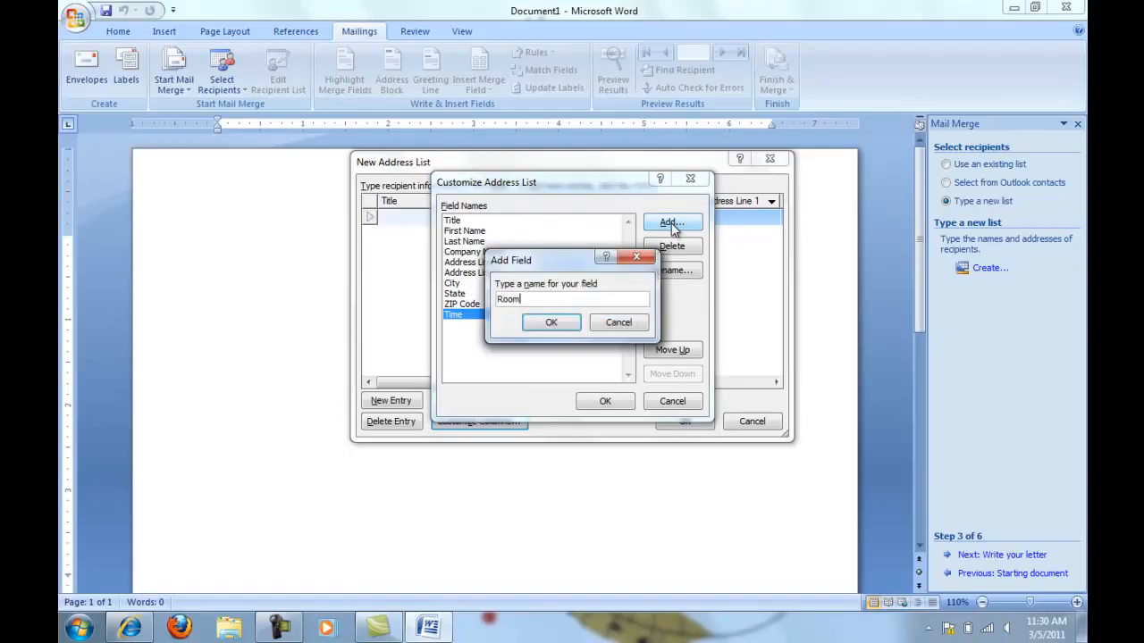
pyautogui.click(552, 323)
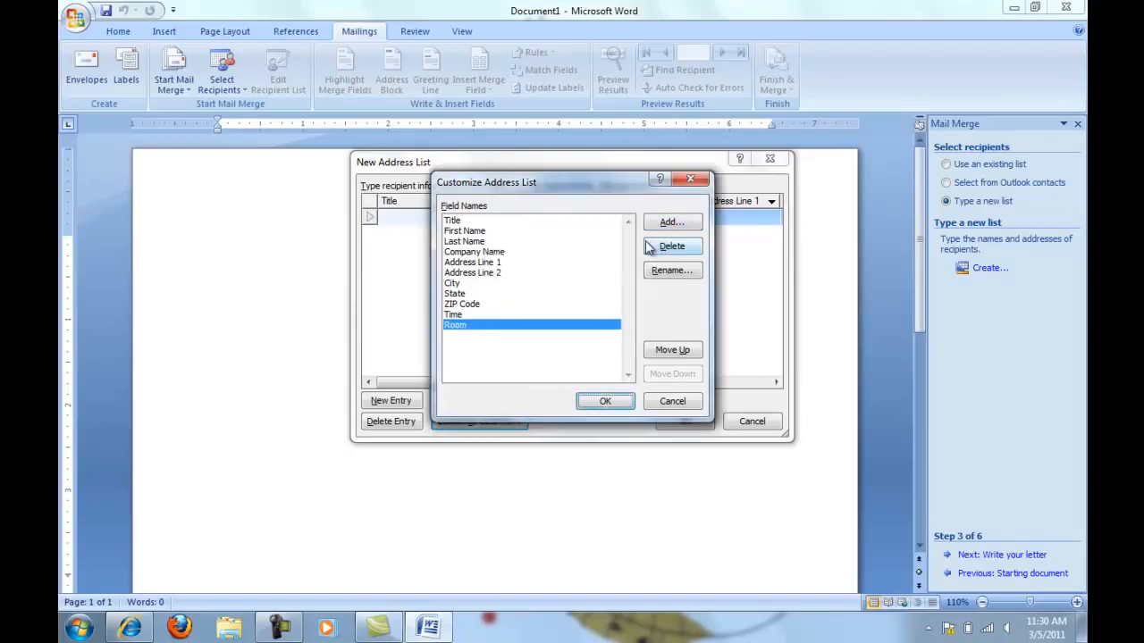
pyautogui.click(663, 230)
pyautogui.write('Sppe')
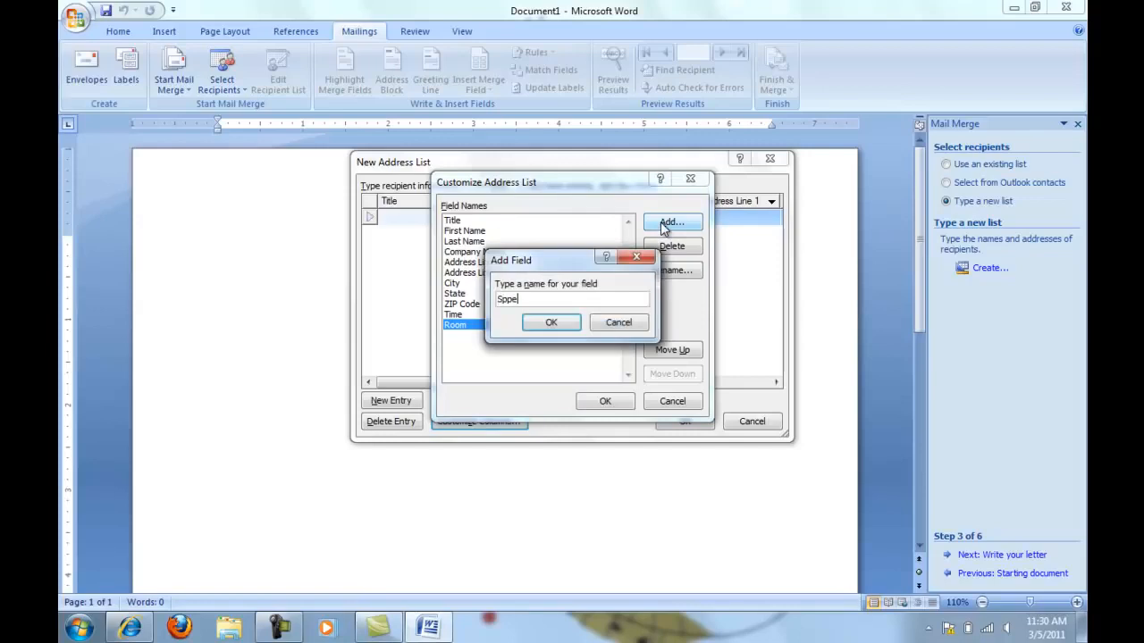
pyautogui.write('ch')
pyautogui.click(551, 323)
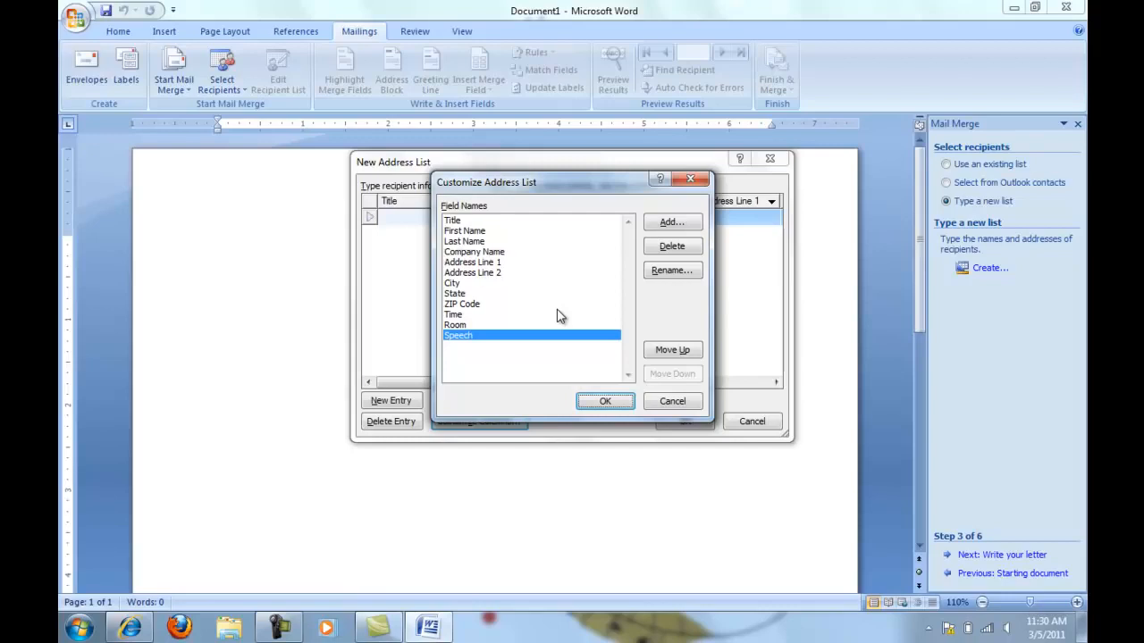
# Delete the Address Line 2 field, move the Speech field above Time, and apply the customized columns
pyautogui.click(500, 273)
pyautogui.click(672, 246)
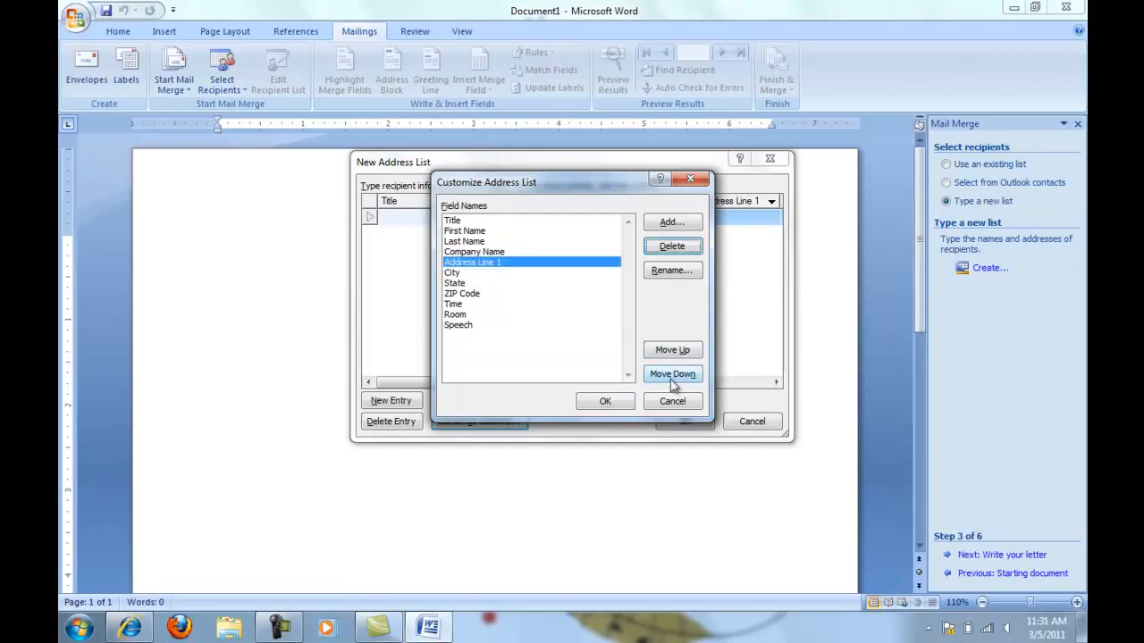
pyautogui.click(538, 329)
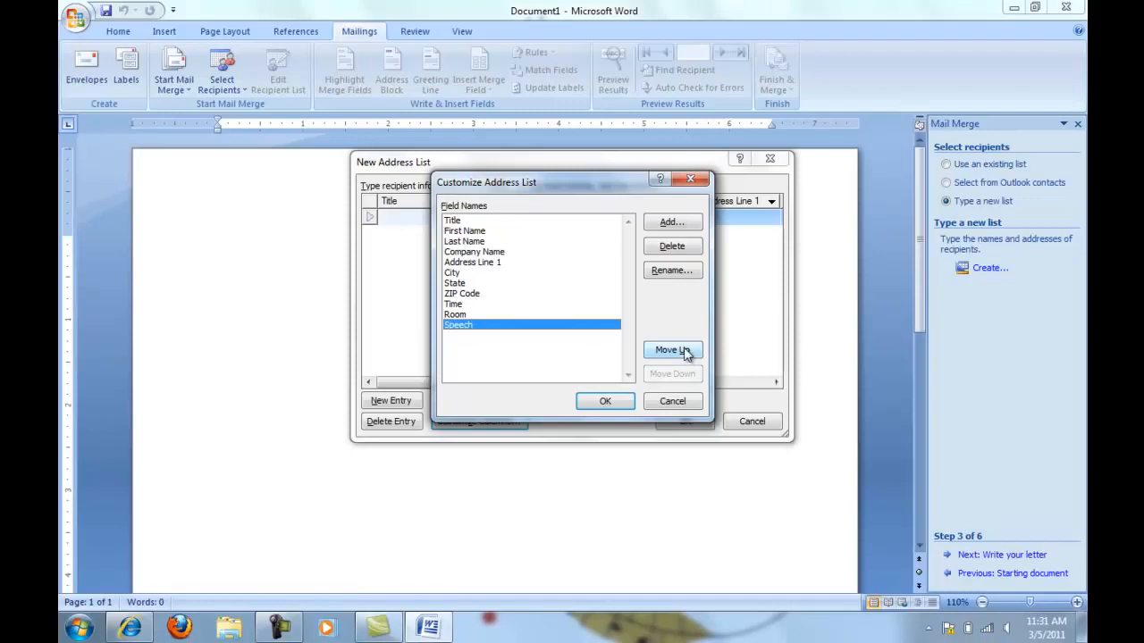
pyautogui.click(685, 352)
pyautogui.click(685, 352)
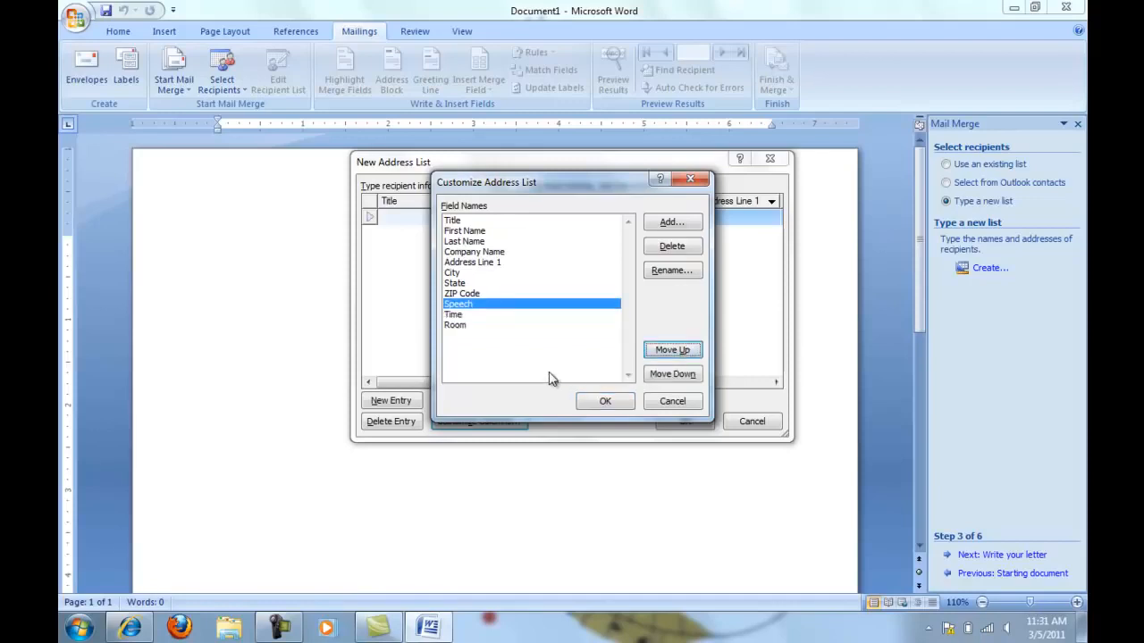
pyautogui.click(603, 401)
# Fill in the first recipient's title as Ms., followed by the first name, last name and company name
pyautogui.write('Ms.')
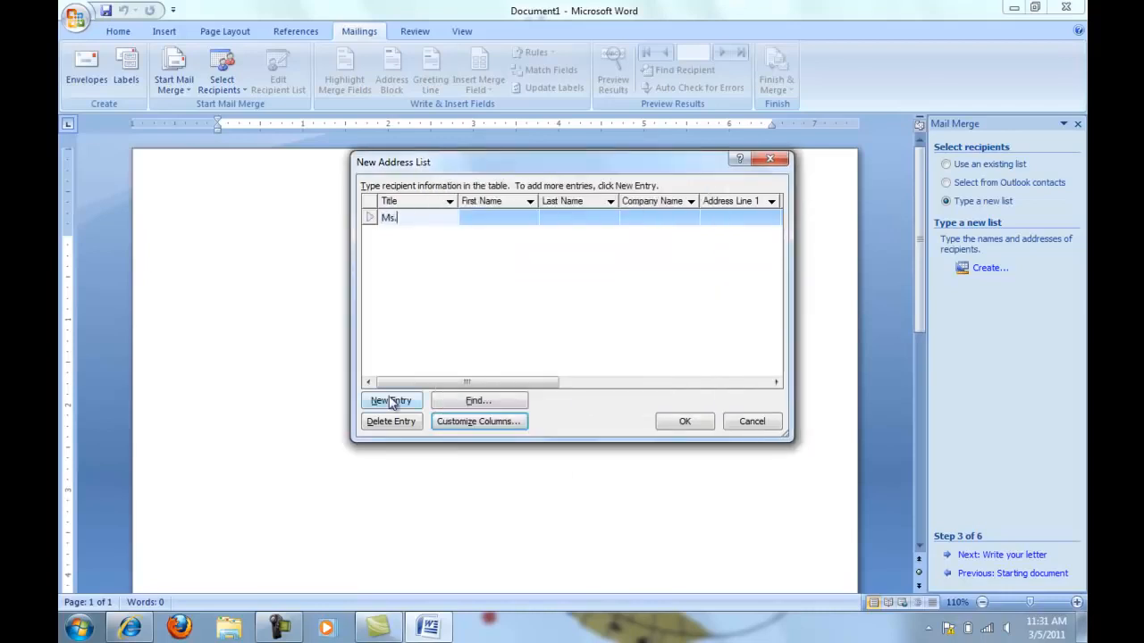
pyautogui.press('Tab')
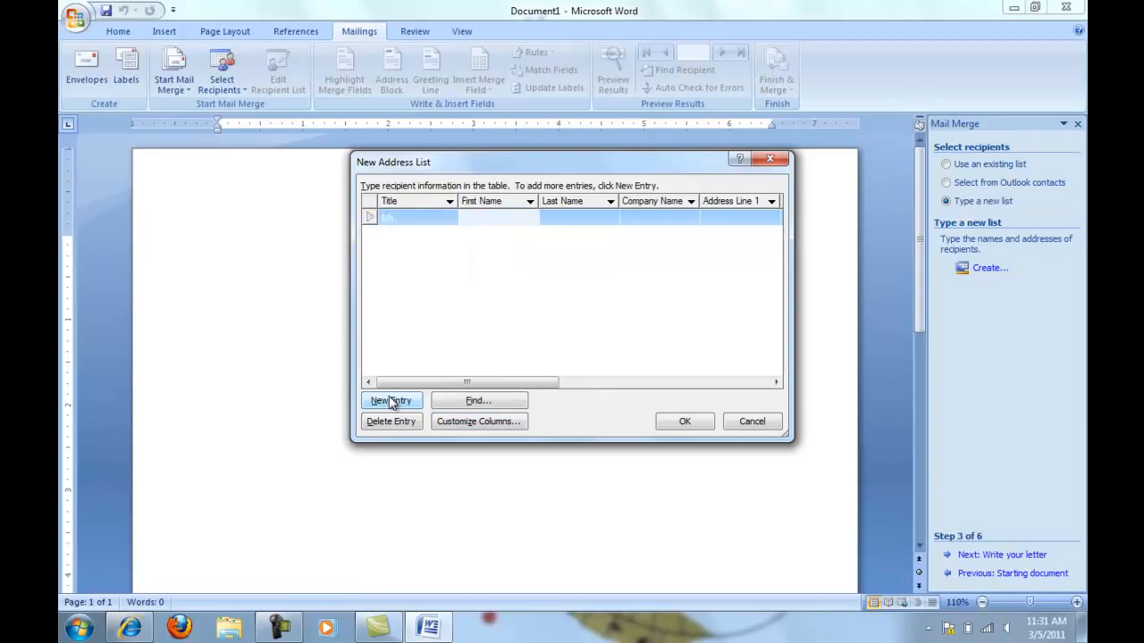
pyautogui.write('Alison')
pyautogui.press('Tab')
pyautogui.write('Hershbarger')
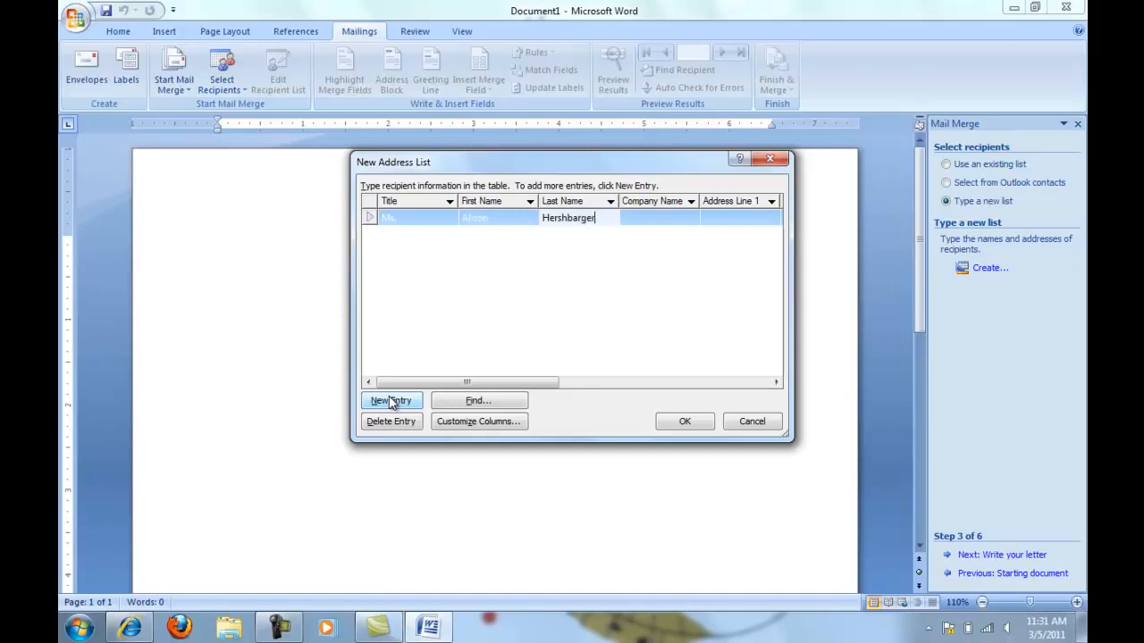
pyautogui.press('Tab')
pyautogui.write('Hershbarger')
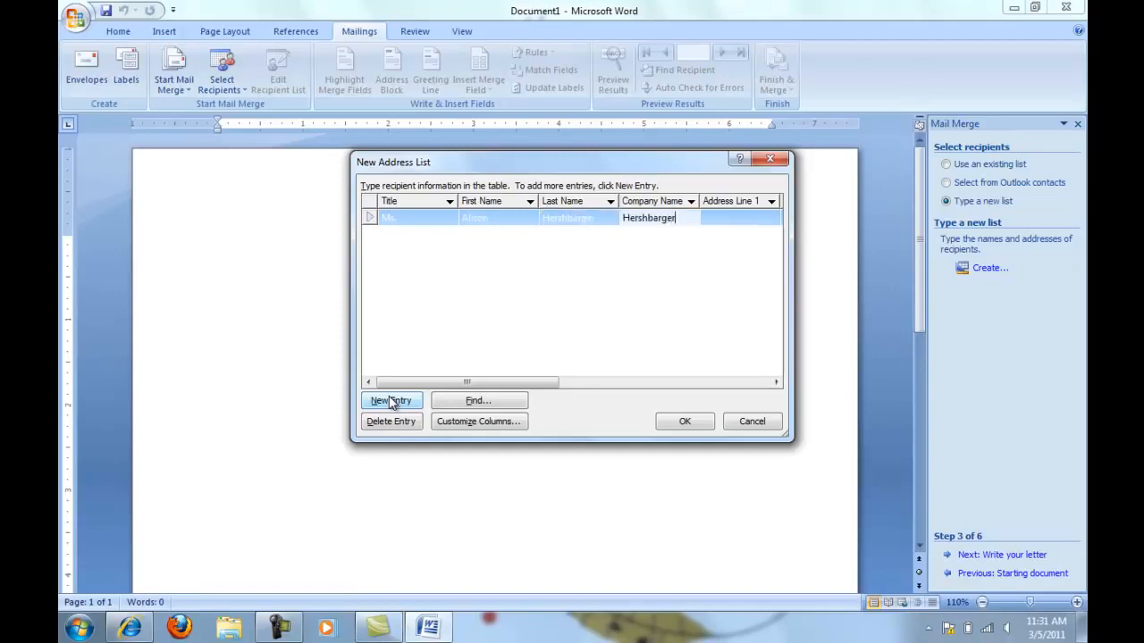
pyautogui.write('& W')
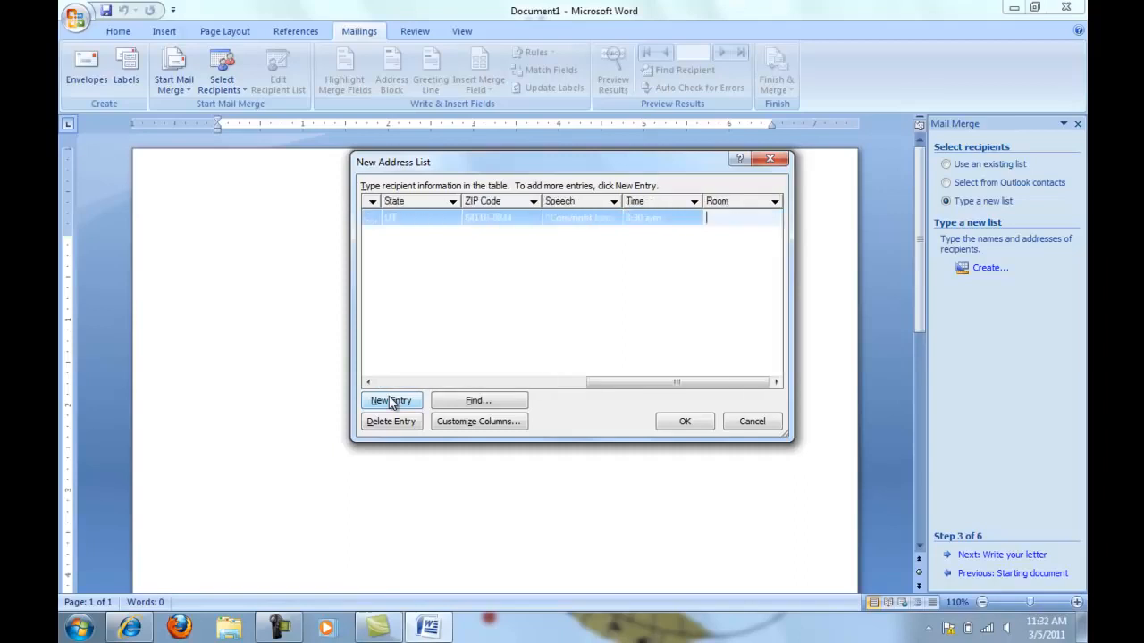
# Set the first recipient's room to Colonnade Room and add a new entry to the address list
pyautogui.write('Colonnade Room')
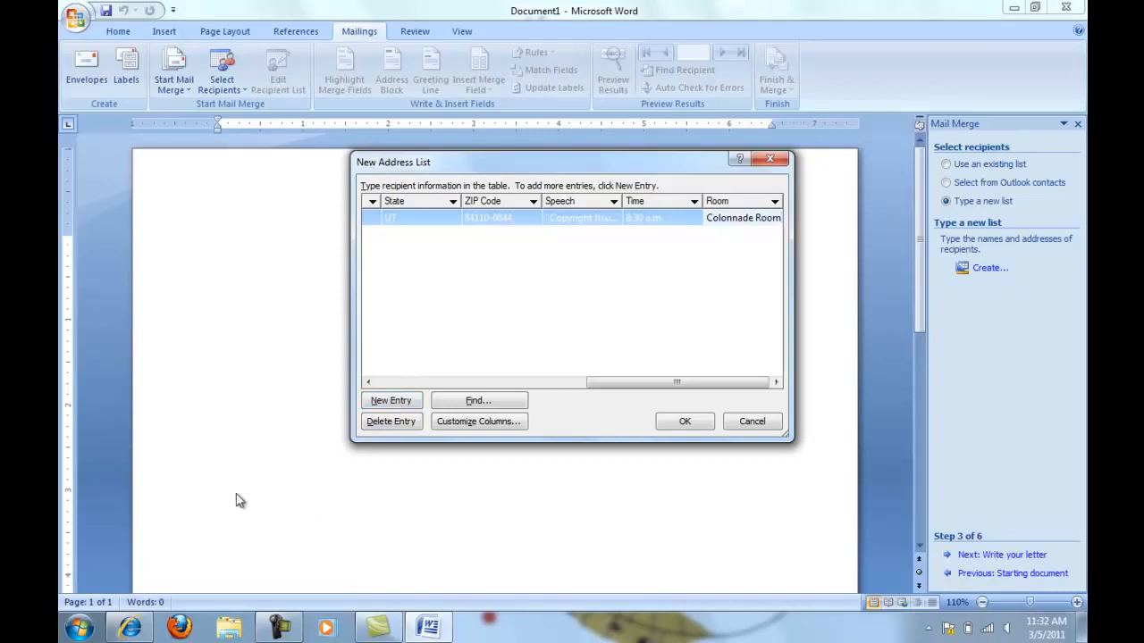
pyautogui.click(394, 402)
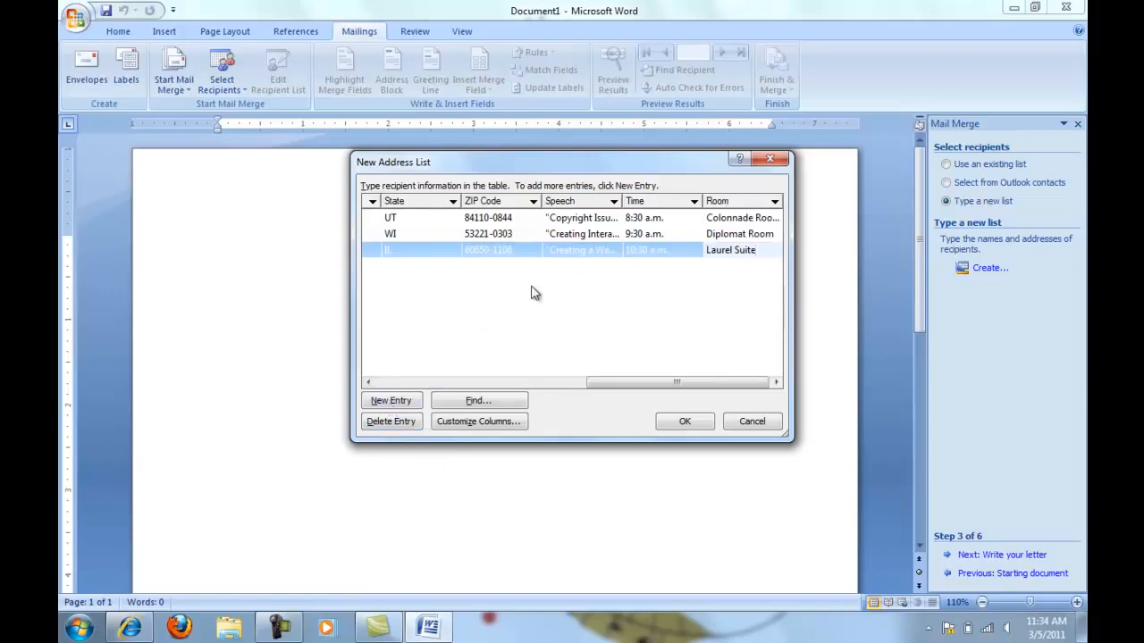
# Save the completed address list as speechdatasource in My Data Sources and accept all its recipients for the merge
pyautogui.click(705, 424)
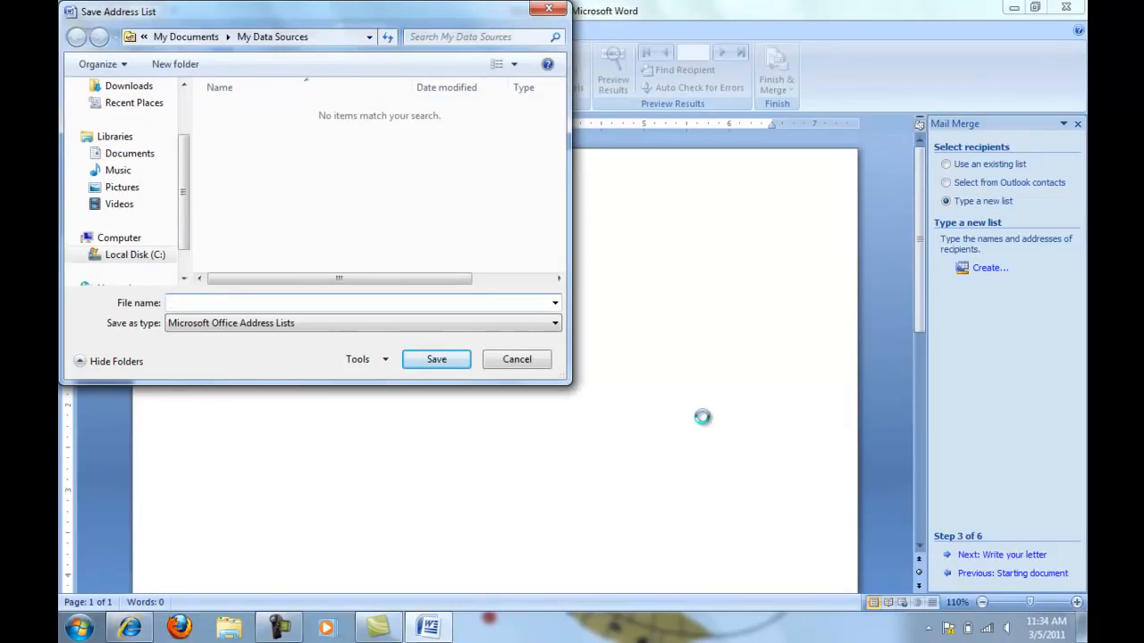
pyautogui.write('speechdatasource')
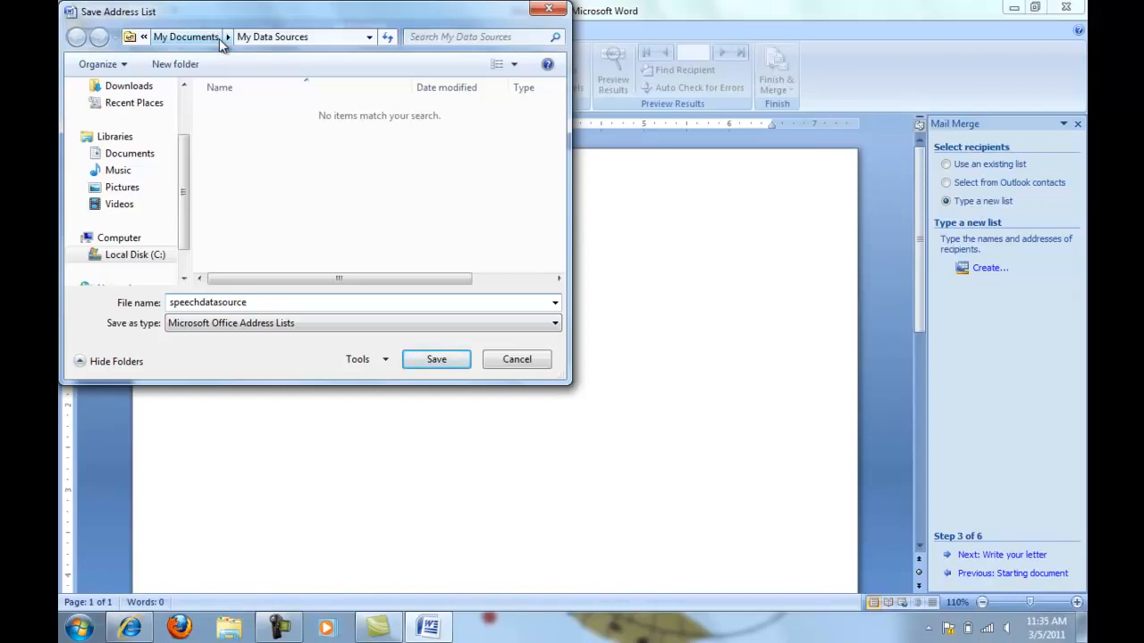
pyautogui.click(435, 359)
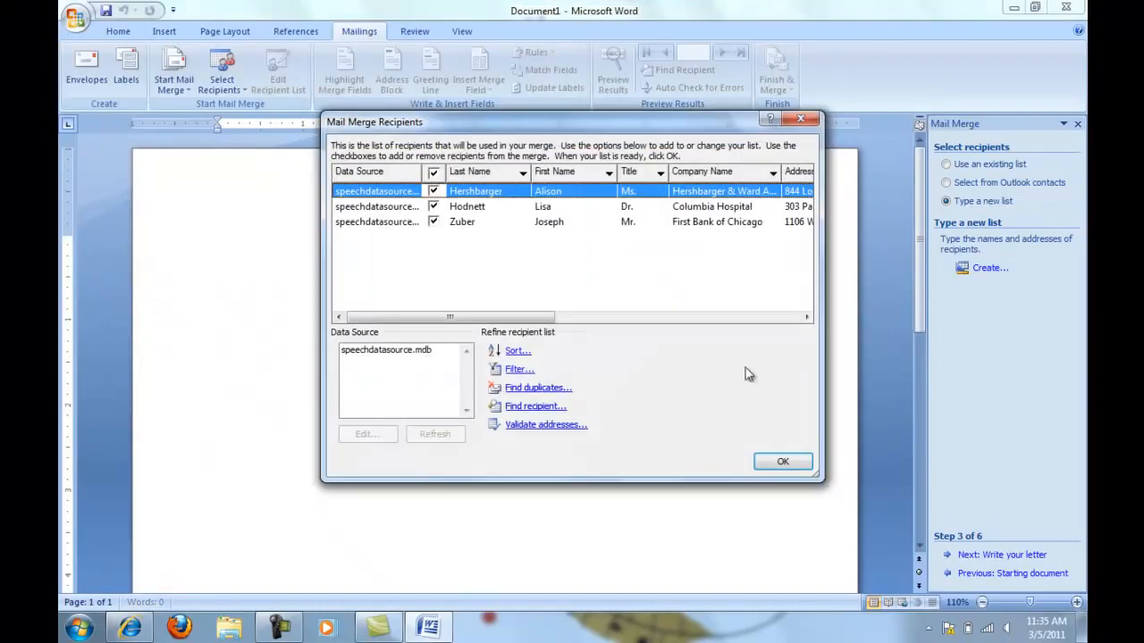
pyautogui.moveTo(451, 322); pyautogui.dragTo(451, 345)
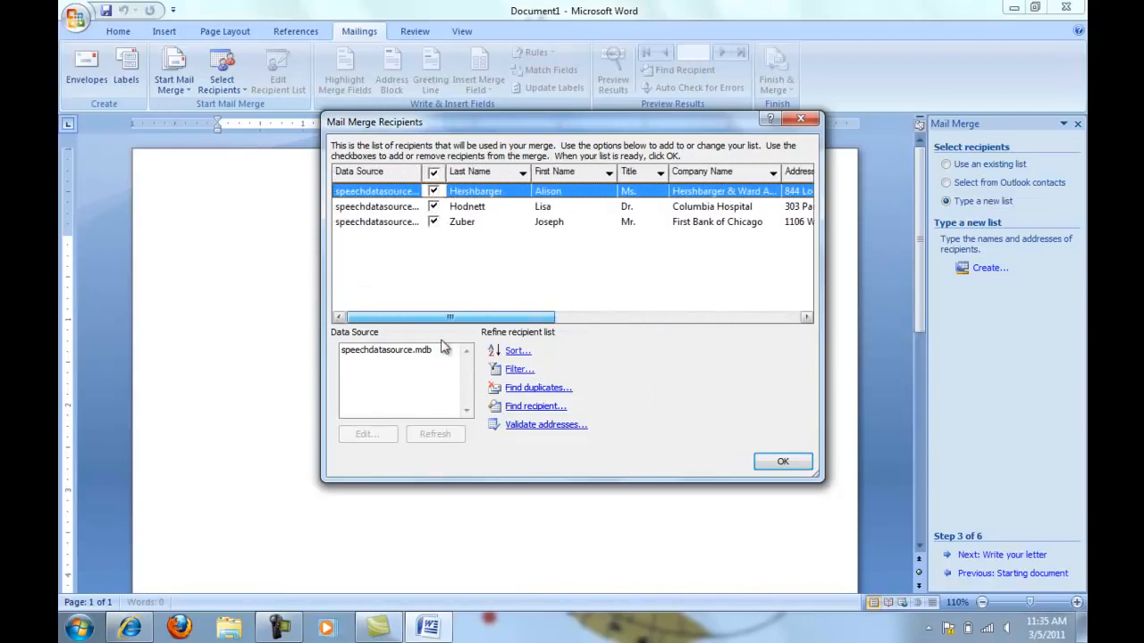
pyautogui.click(782, 461)
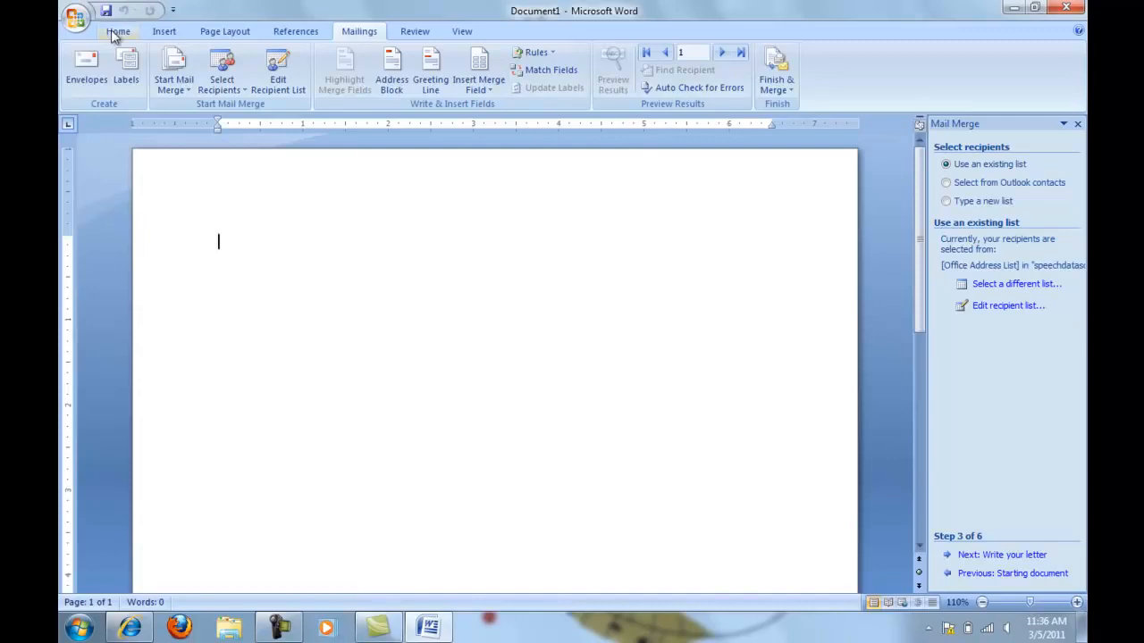
# Save the main document as speechmaindoc in My Documents as a Word Document
pyautogui.click(79, 22)
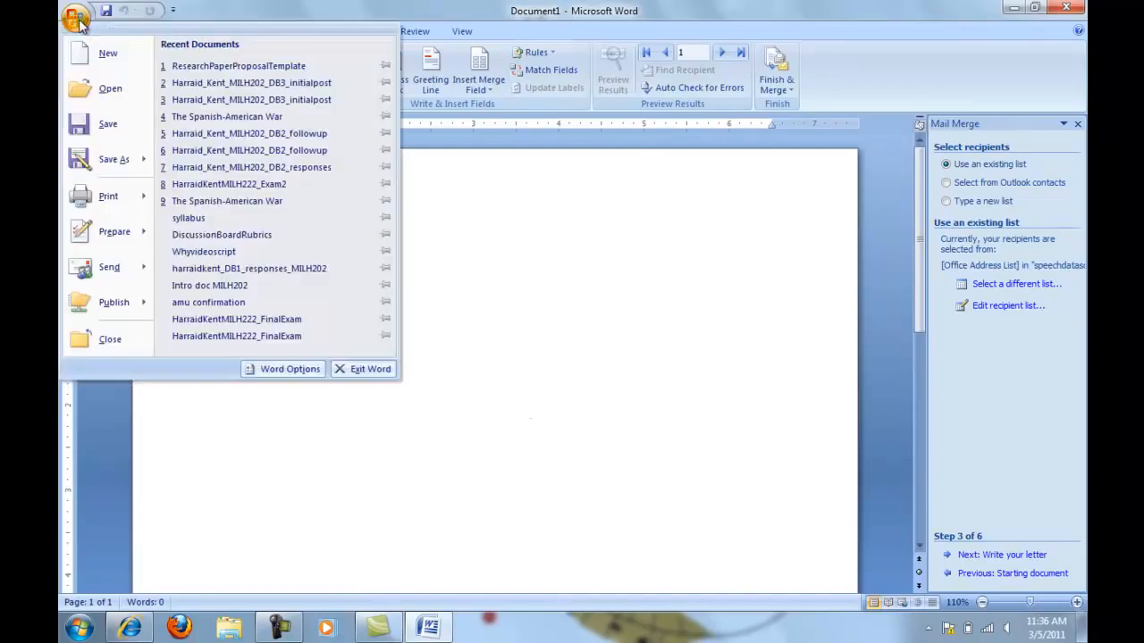
pyautogui.click(109, 125)
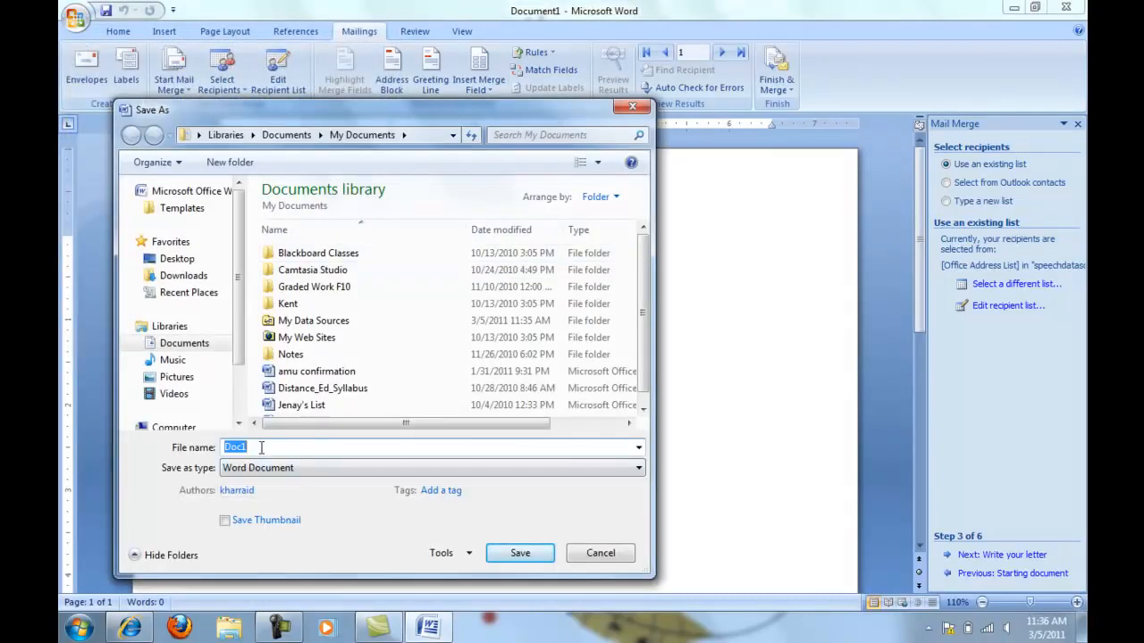
pyautogui.write('speechmaindoc')
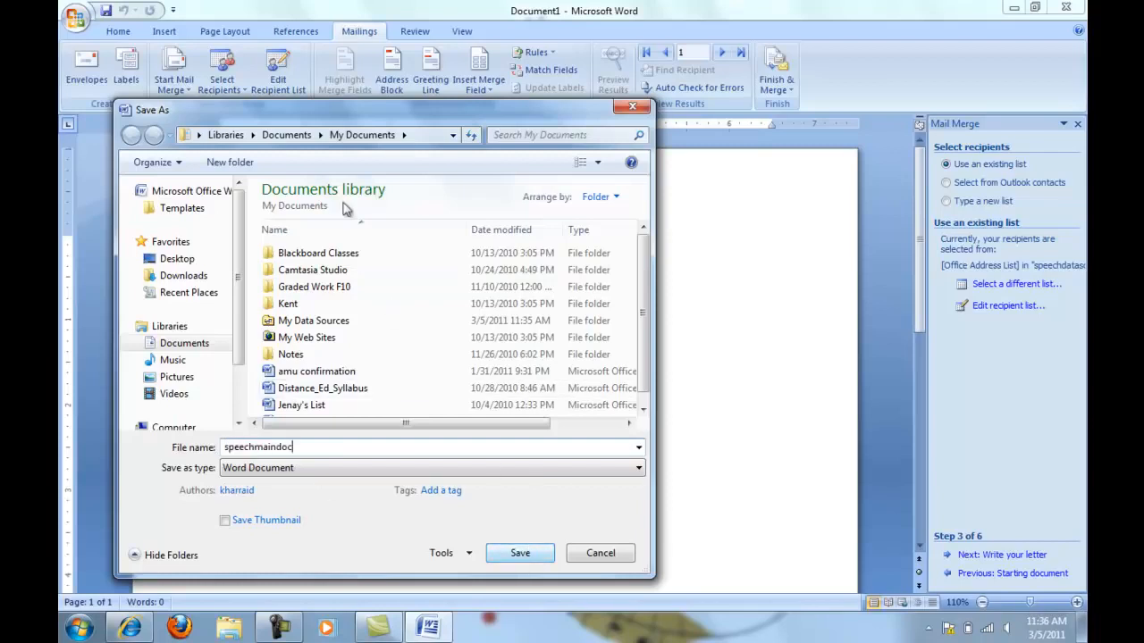
pyautogui.click(536, 555)
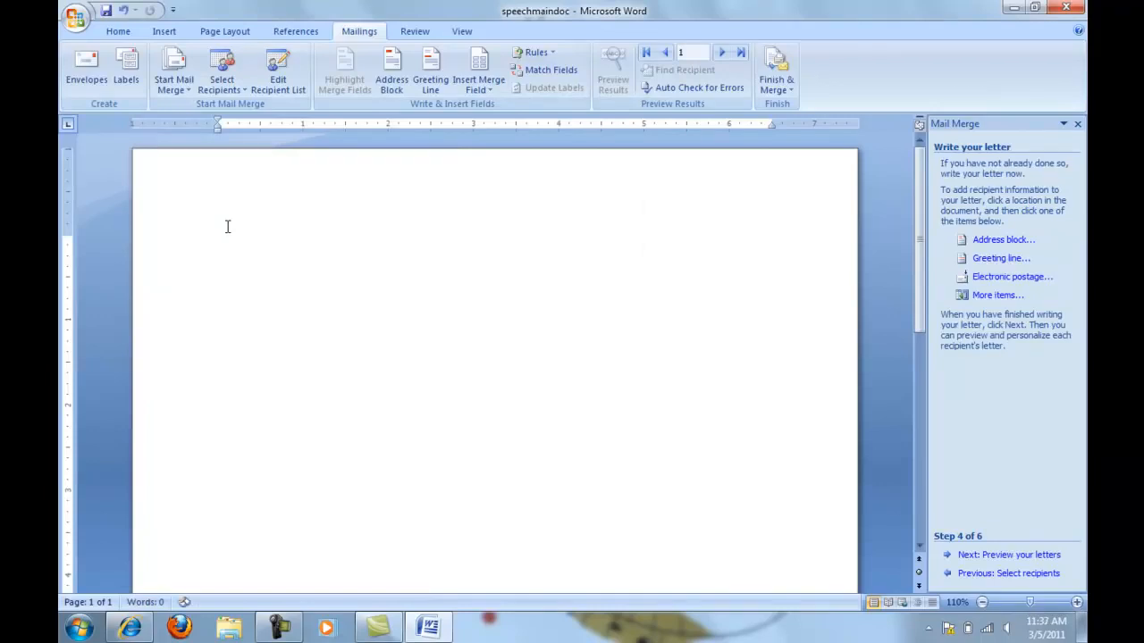
# Enter the date April 6, 2011 at the start of the letter and insert an address block with the default format below it
pyautogui.write('April 6, 2011')
pyautogui.press('Return')
pyautogui.press('Return')
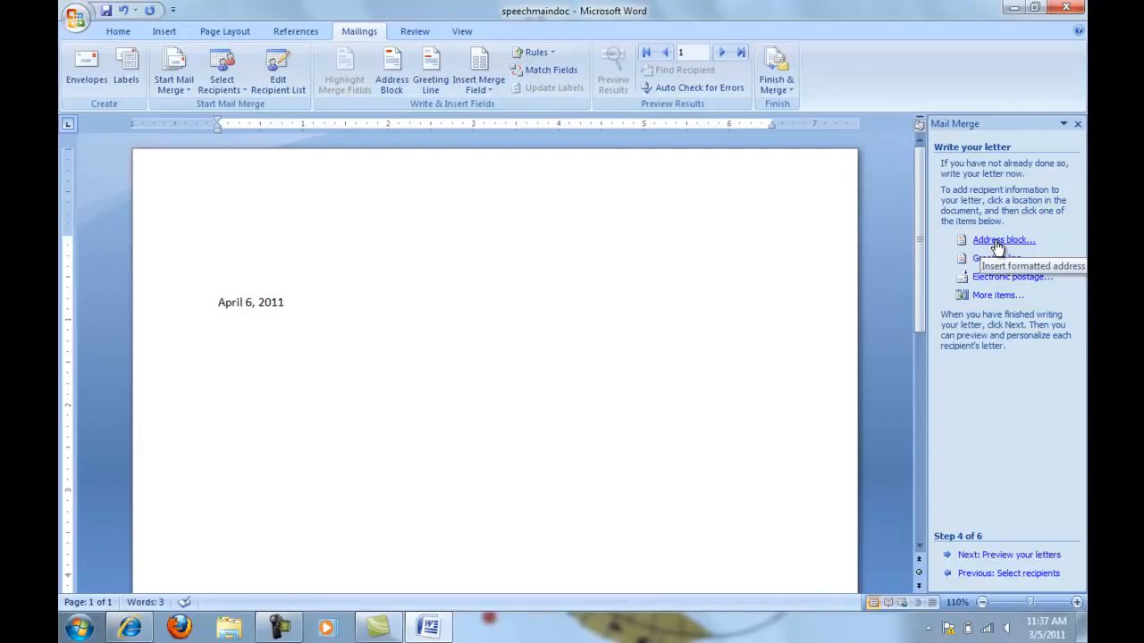
pyautogui.click(997, 241)
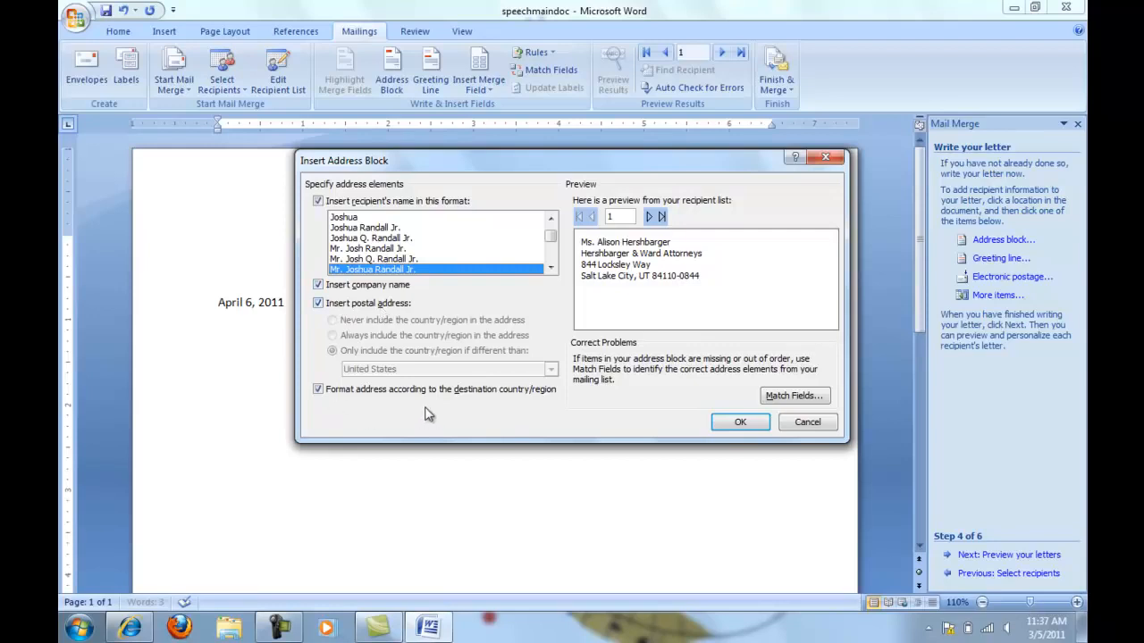
pyautogui.click(733, 422)
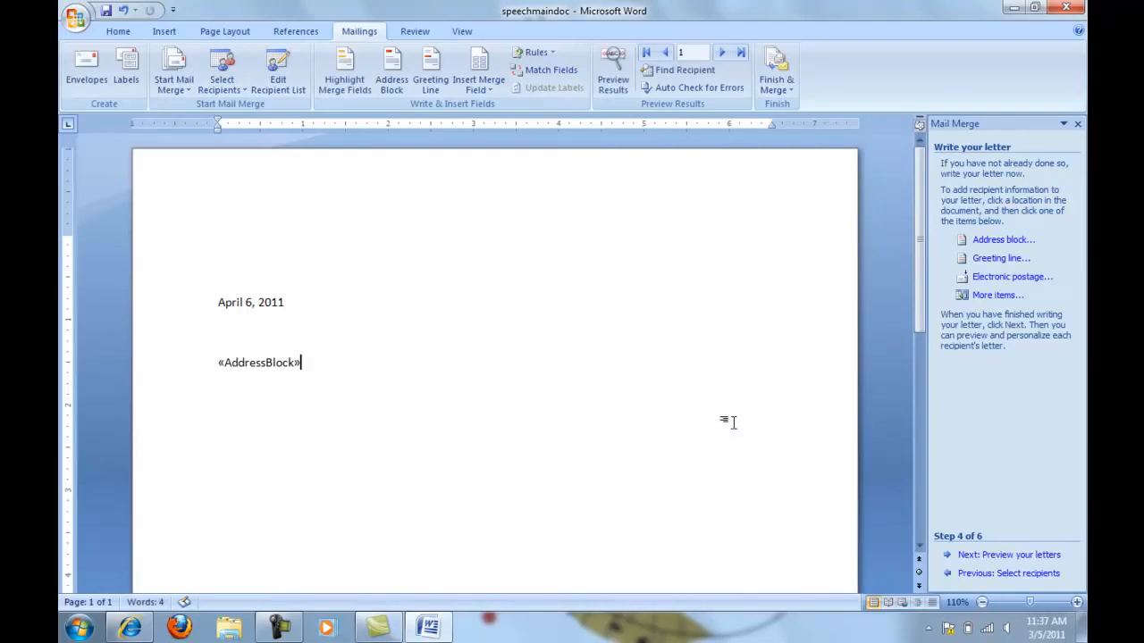
# Insert a greeting line below the address block in the format Dear Mr. Randall, with the ending punctuation set to (none)
pyautogui.press('Return')
pyautogui.click(986, 262)
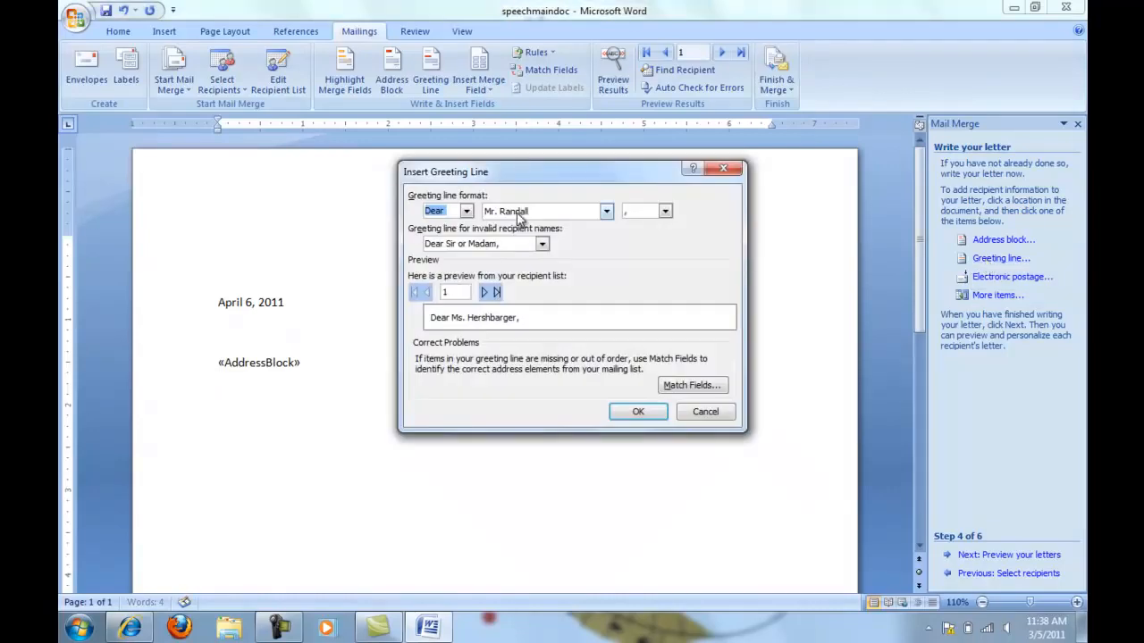
pyautogui.click(665, 211)
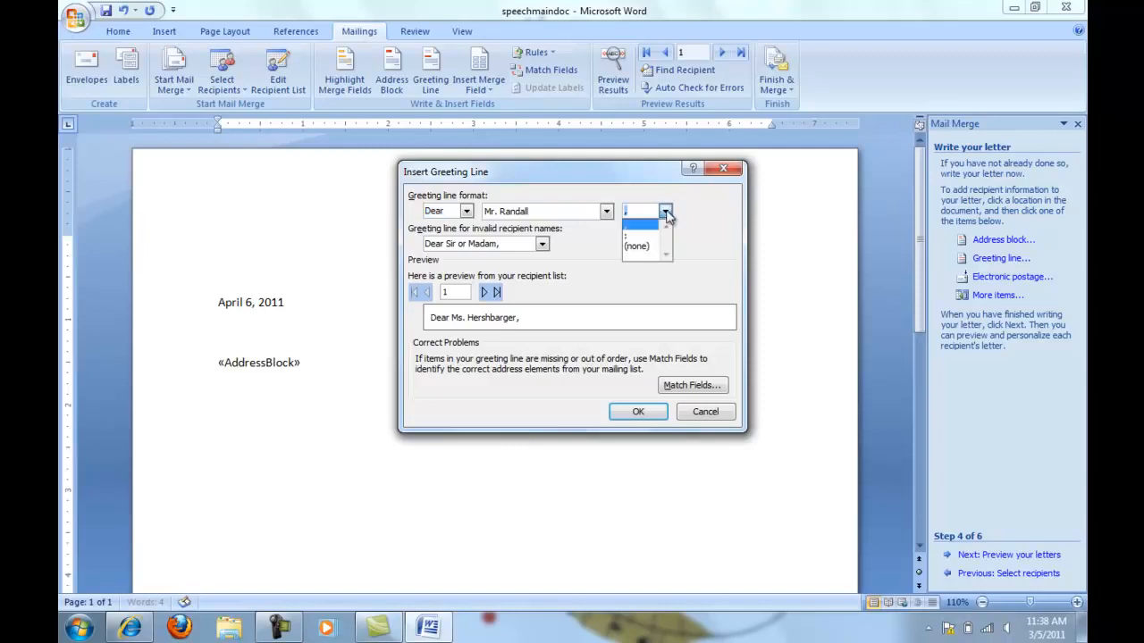
pyautogui.click(646, 247)
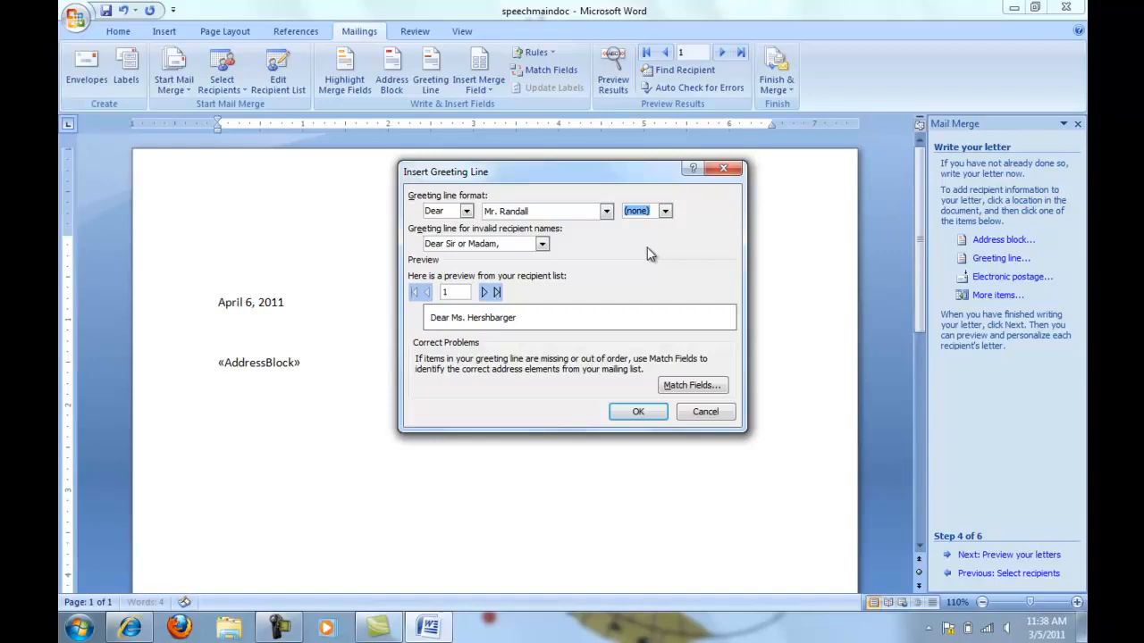
pyautogui.click(646, 412)
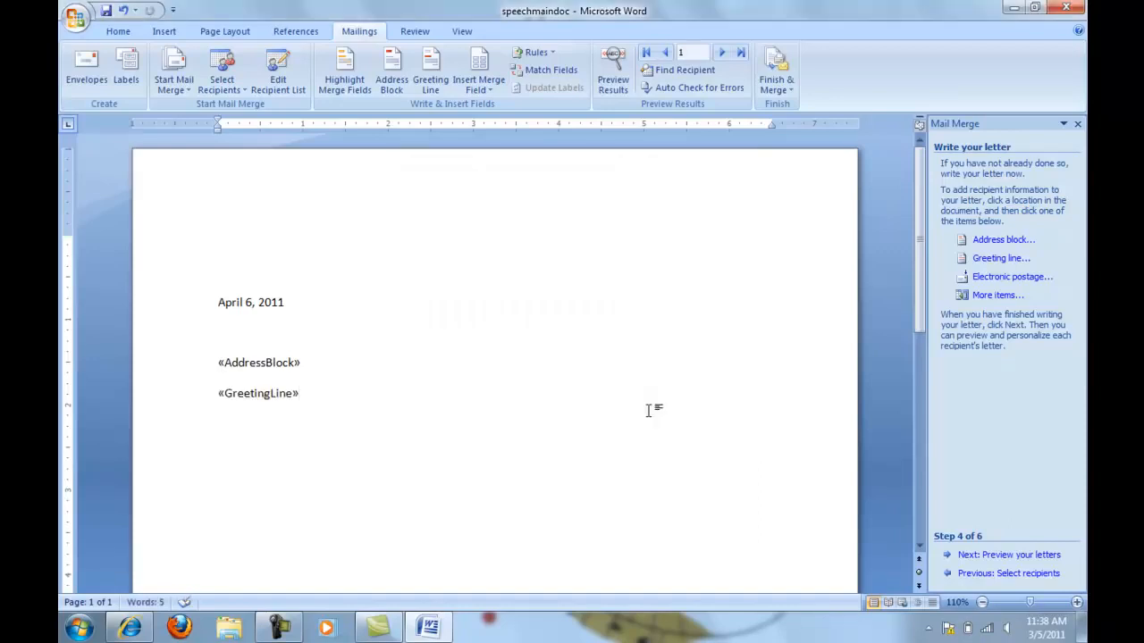
# Begin the letter body with "Thank you for agreeing to present your paper titled" and insert the Speech merge field after it
pyautogui.press('Return')
pyautogui.write('Thank you for agreeing to present your paper titled')
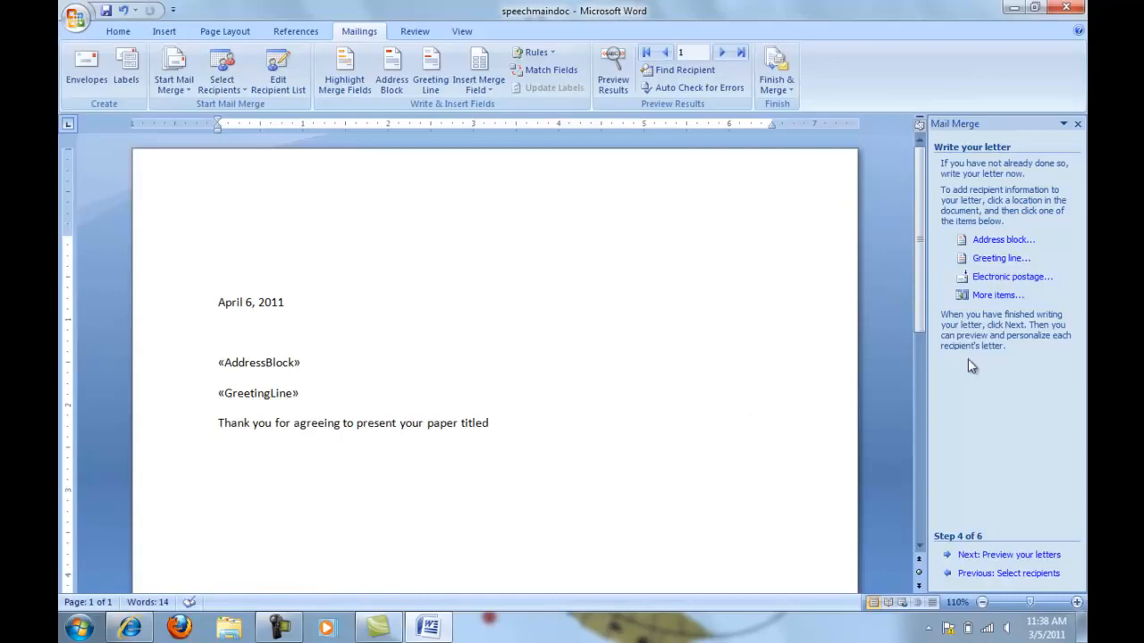
pyautogui.click(1003, 298)
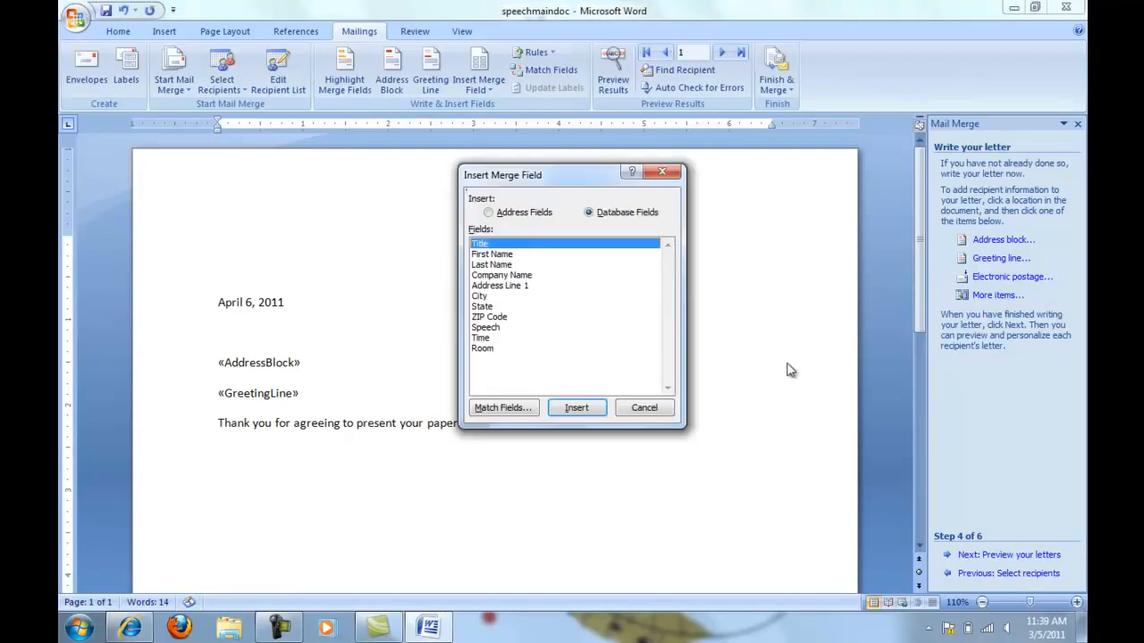
pyautogui.click(494, 329)
pyautogui.click(576, 407)
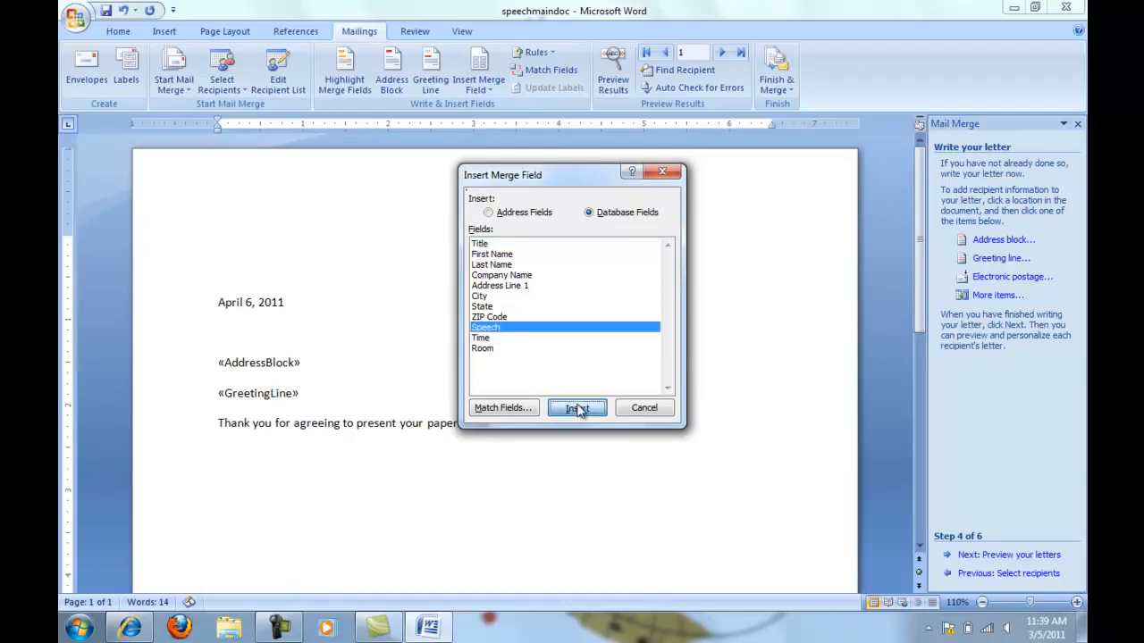
pyautogui.click(640, 409)
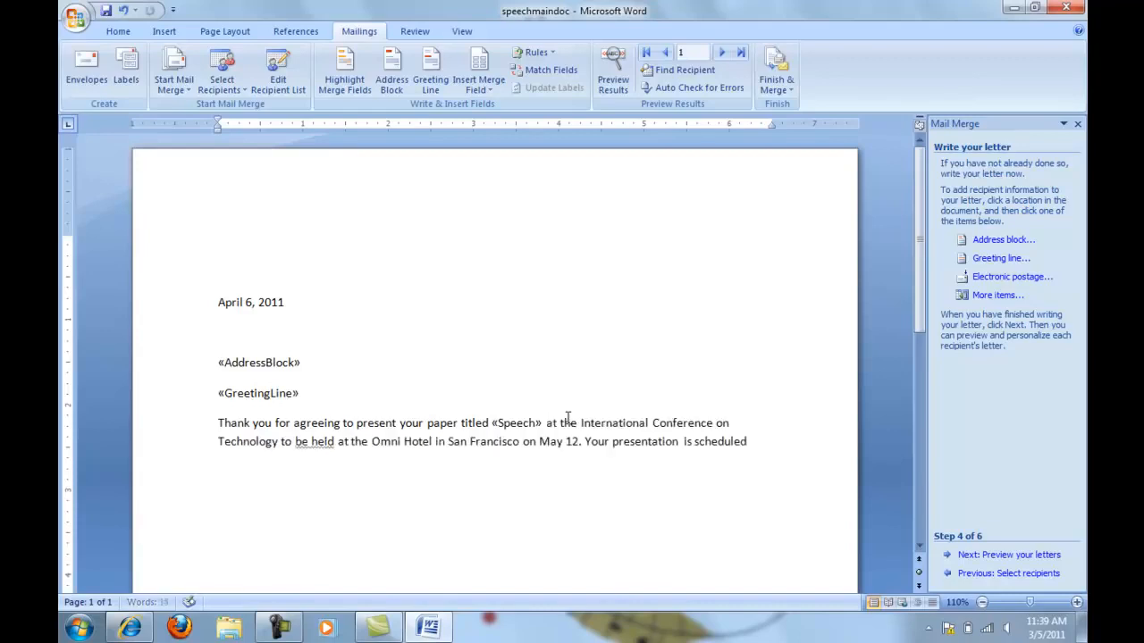
# Continue the paragraph with the conference details through "Your presentation is scheduled for" and insert the Time merge field
pyautogui.write('for')
pyautogui.click(998, 296)
pyautogui.click(487, 338)
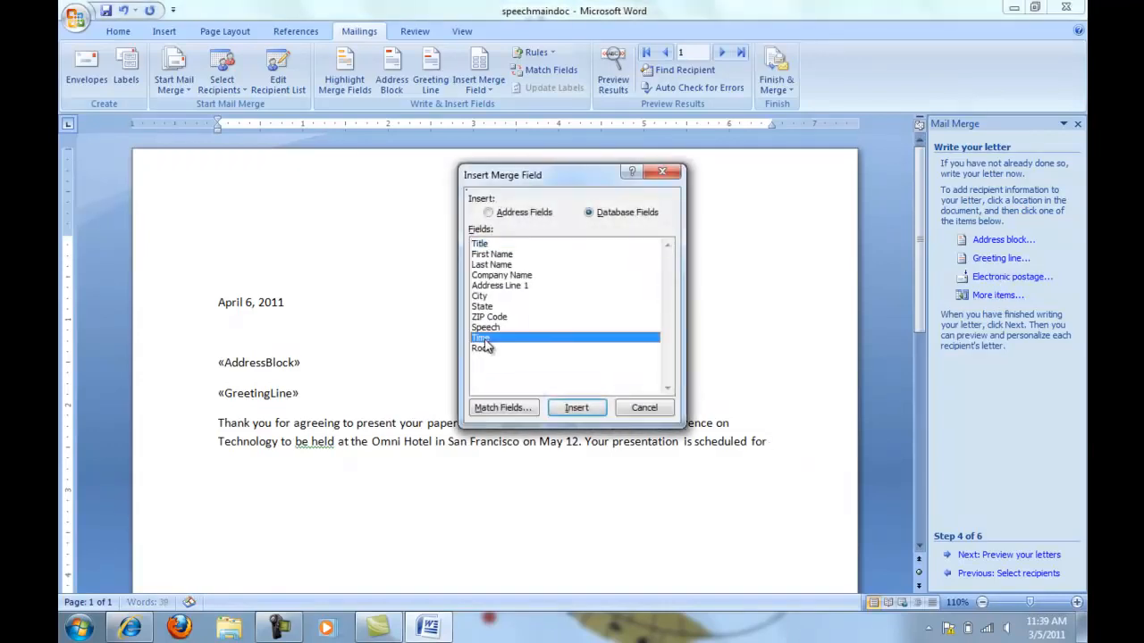
pyautogui.click(576, 408)
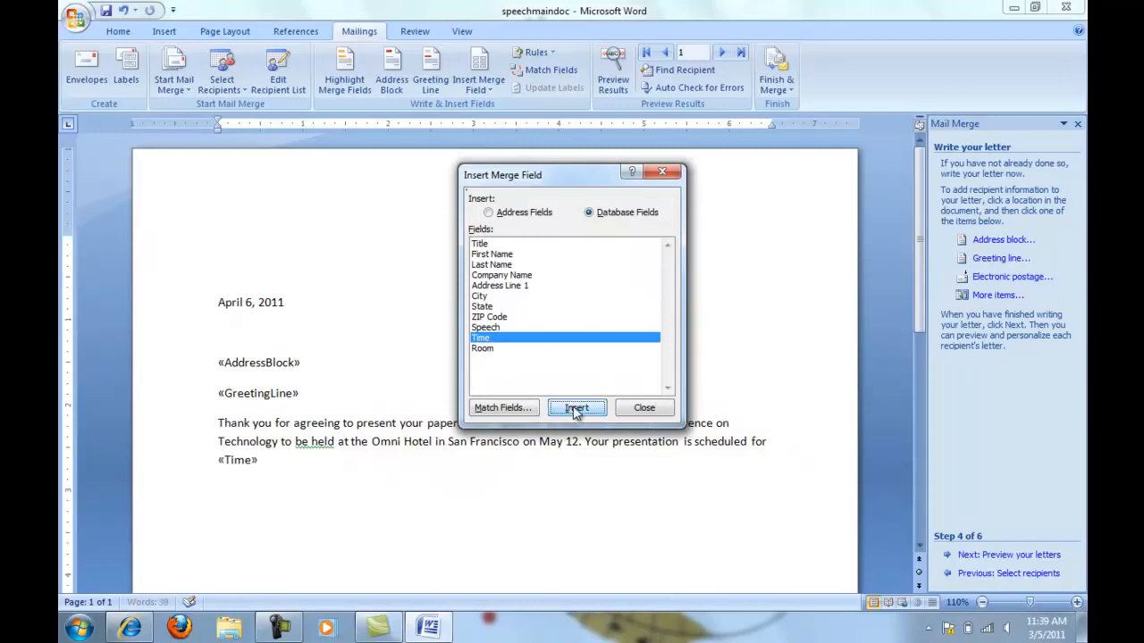
pyautogui.click(643, 406)
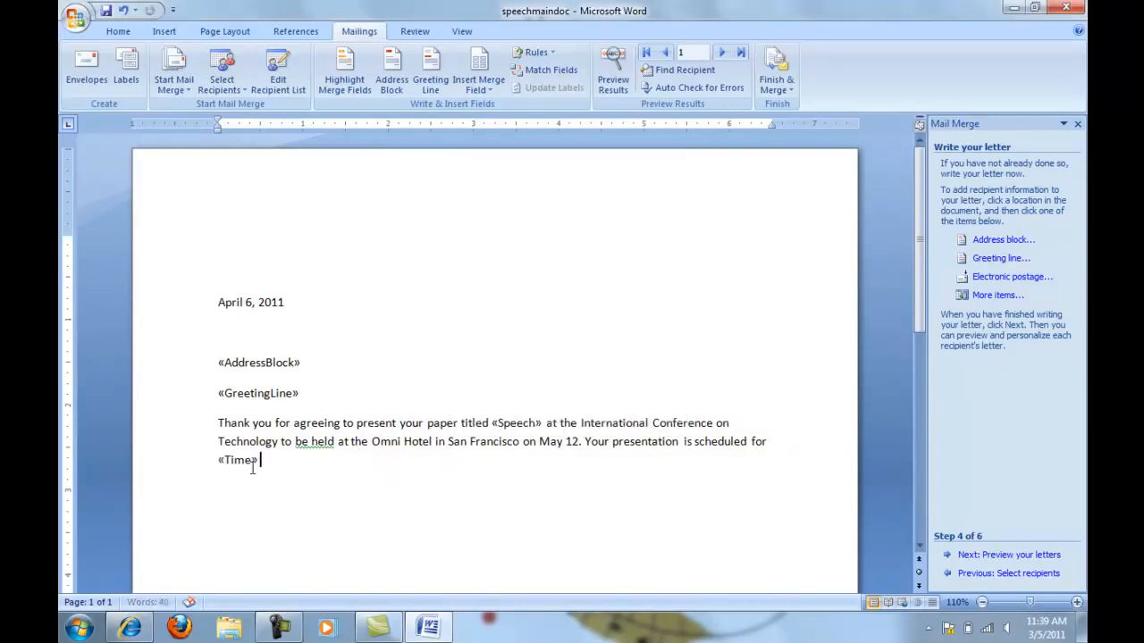
# Add "in the" and the Room merge field to end the first paragraph, and write the awards luncheon invitation as the second paragraph
pyautogui.write('in the')
pyautogui.click(997, 298)
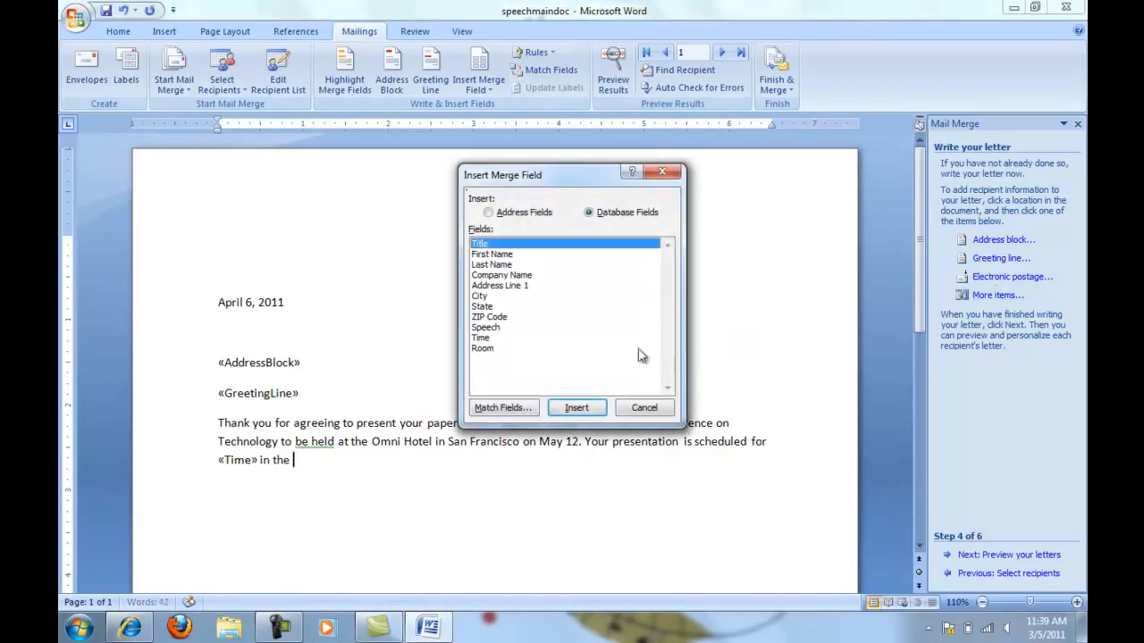
pyautogui.click(483, 349)
pyautogui.click(564, 409)
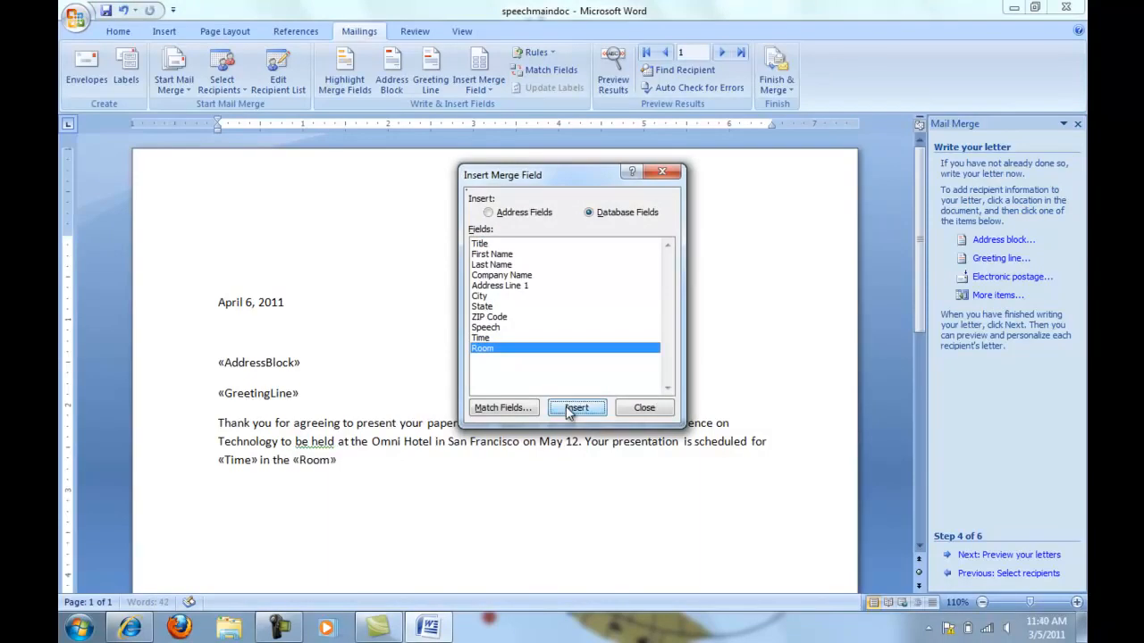
pyautogui.click(644, 408)
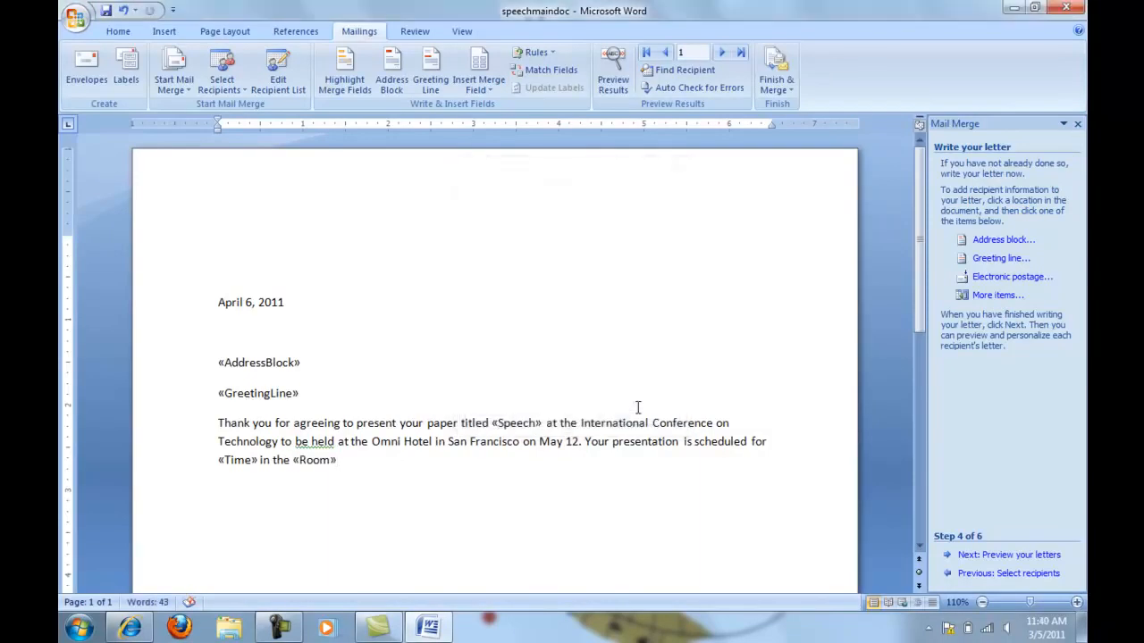
pyautogui.write('.')
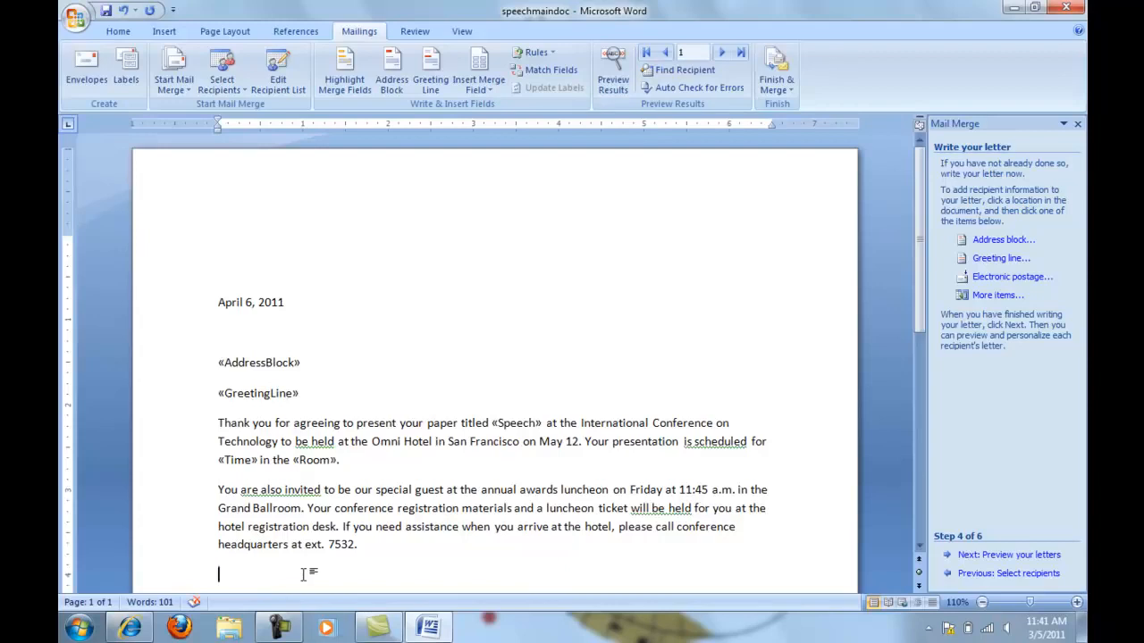
# Insert the Title and Last Name merge fields below the luncheon paragraph, and complete the closing sentence and signature block
pyautogui.click(993, 295)
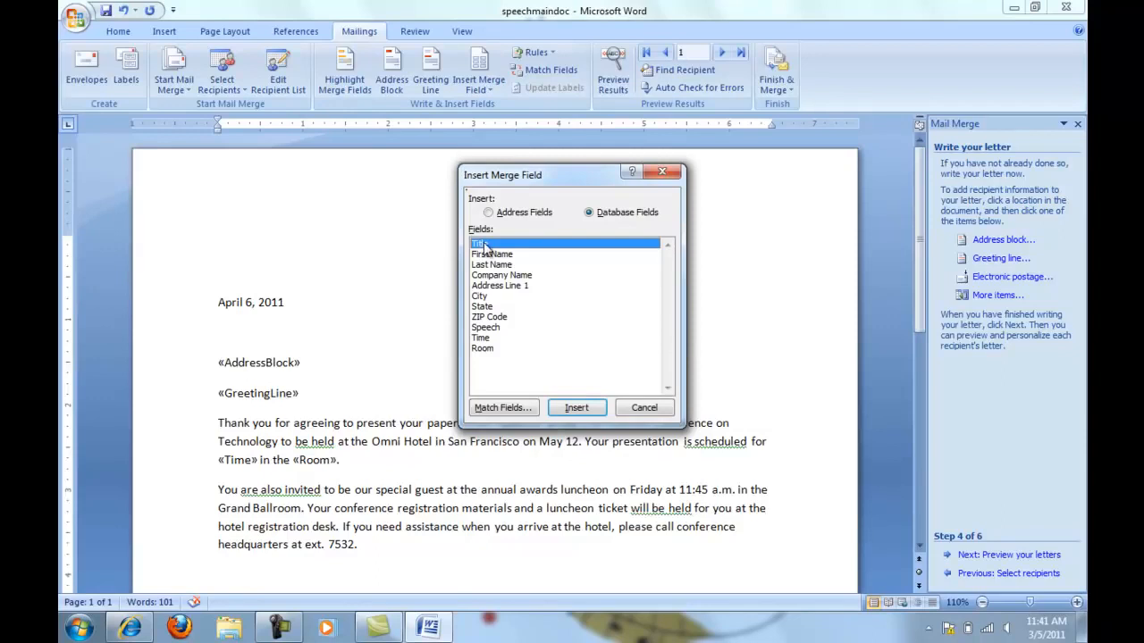
pyautogui.click(578, 407)
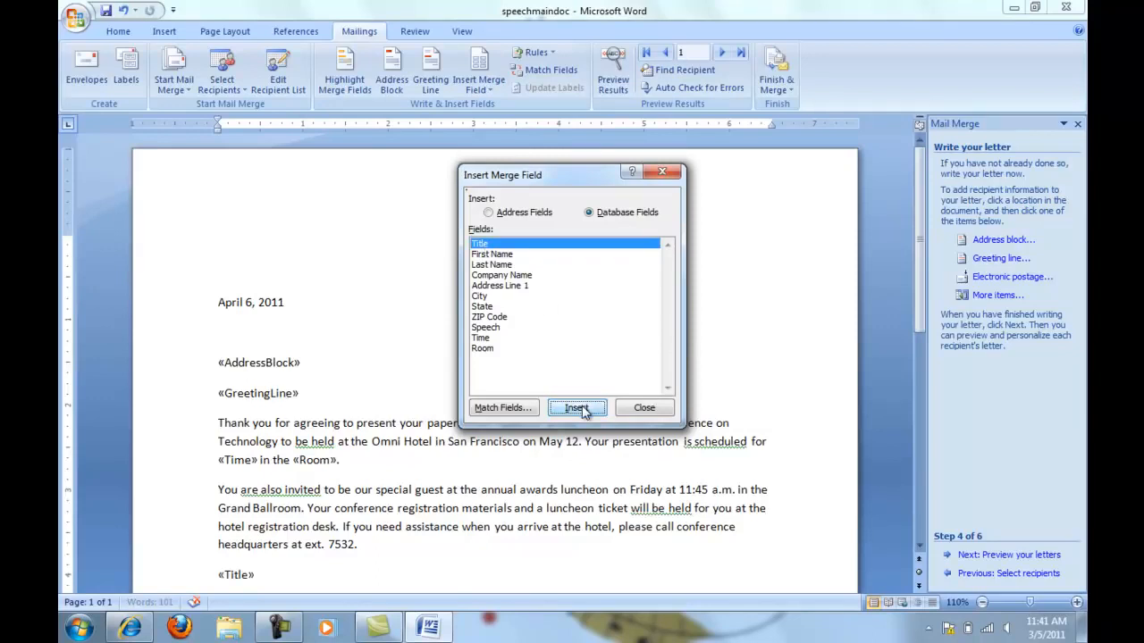
pyautogui.click(633, 410)
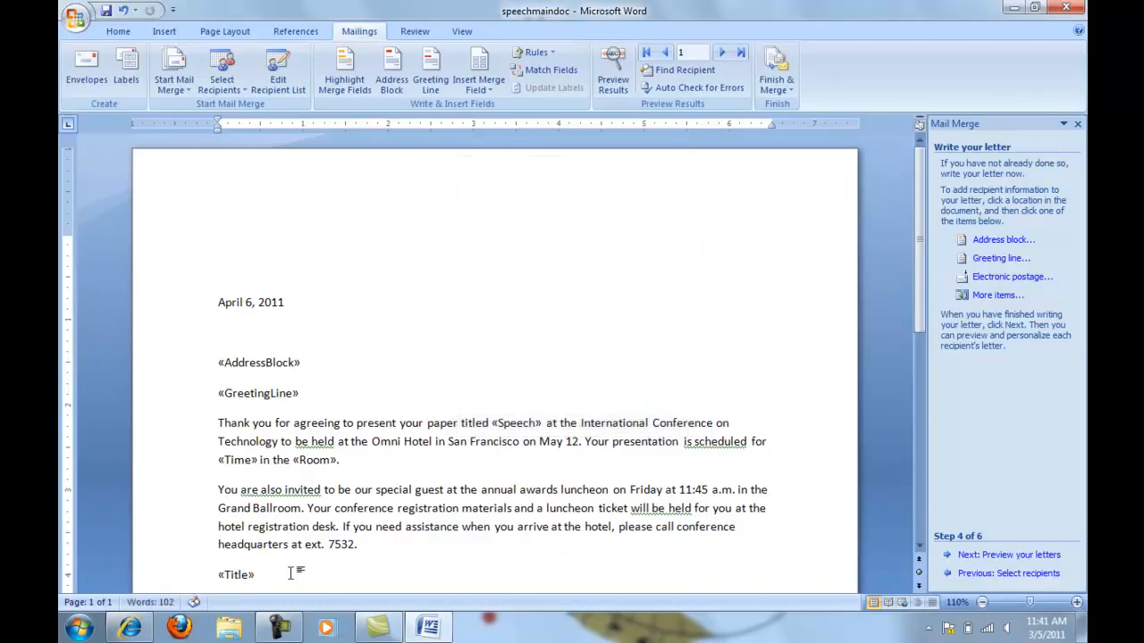
pyautogui.click(997, 296)
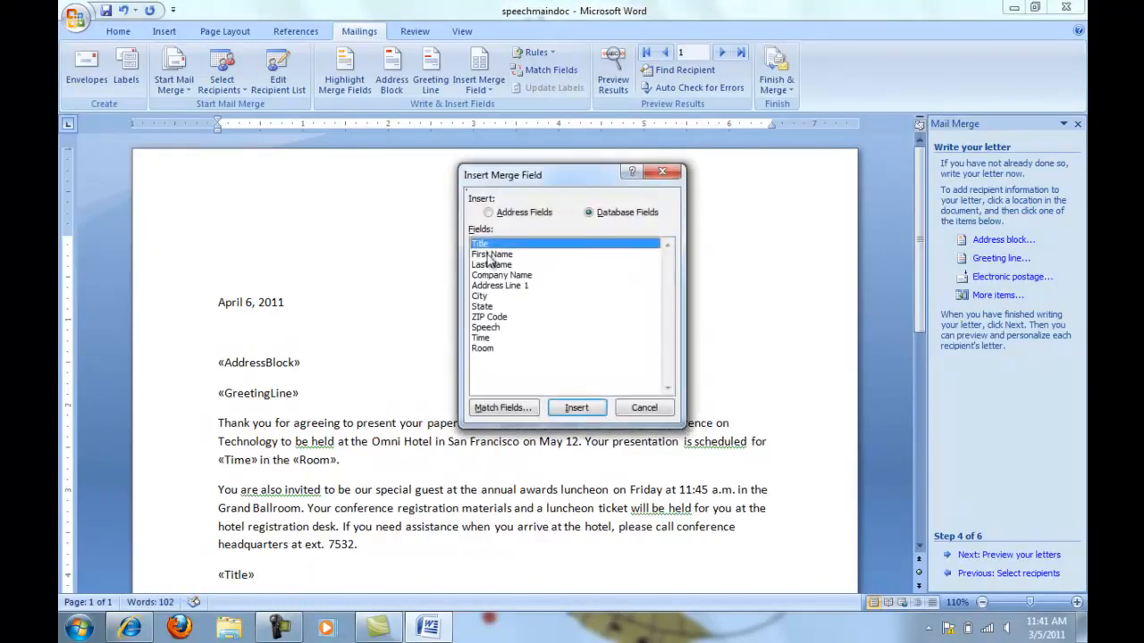
pyautogui.click(491, 266)
pyautogui.click(579, 406)
pyautogui.click(643, 407)
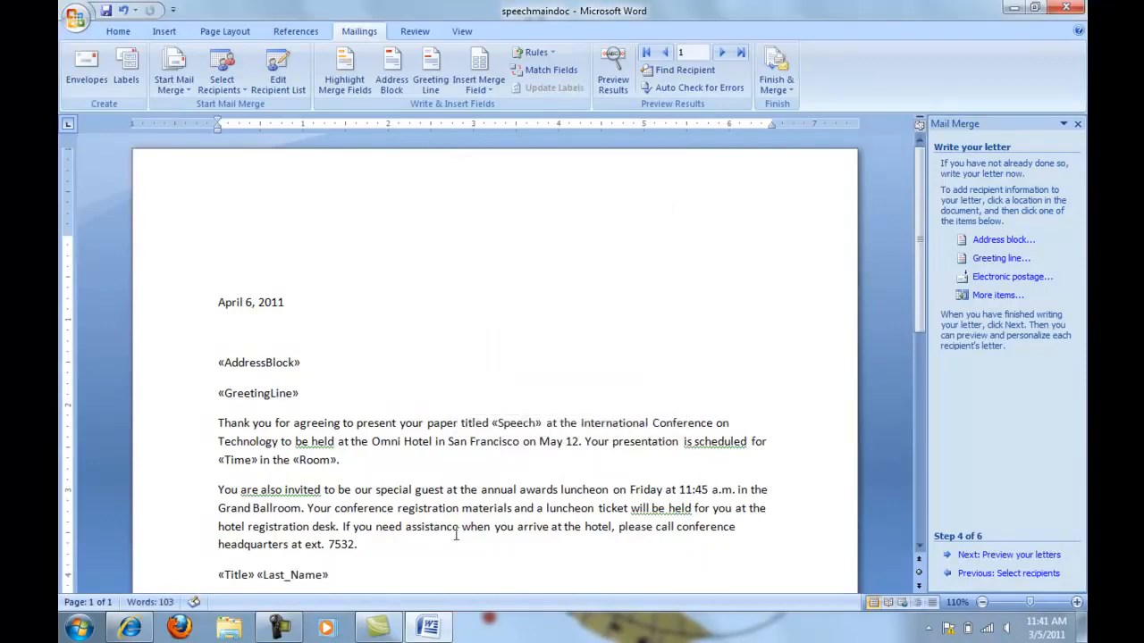
pyautogui.write(', w')
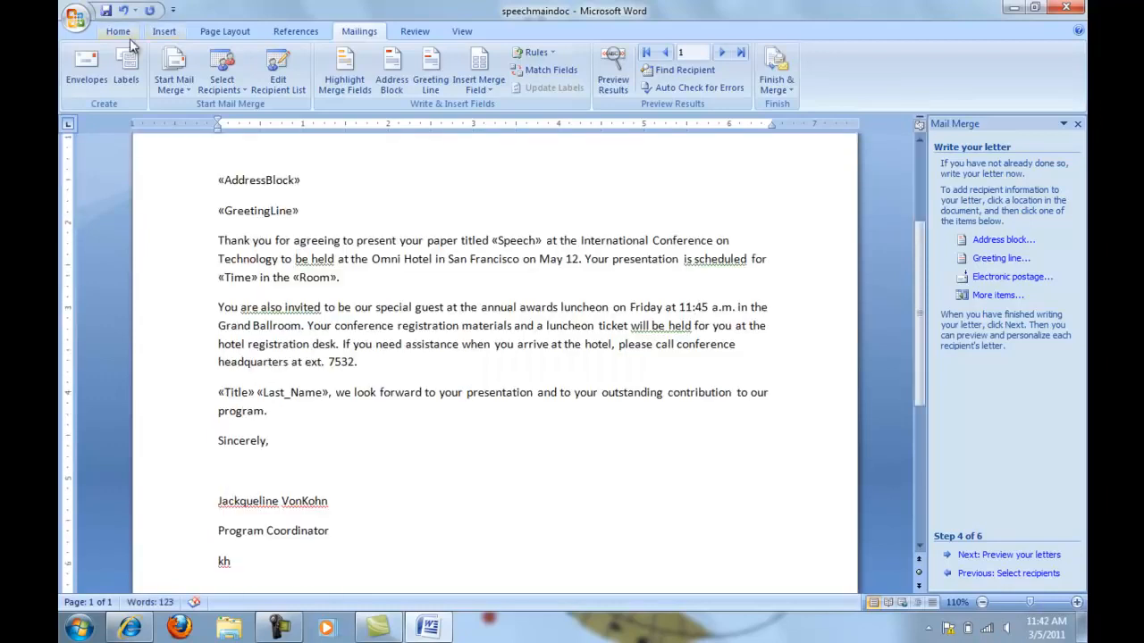
# Remove the space after the signer's name line so it sits directly above Program Coordinator
pyautogui.click(118, 31)
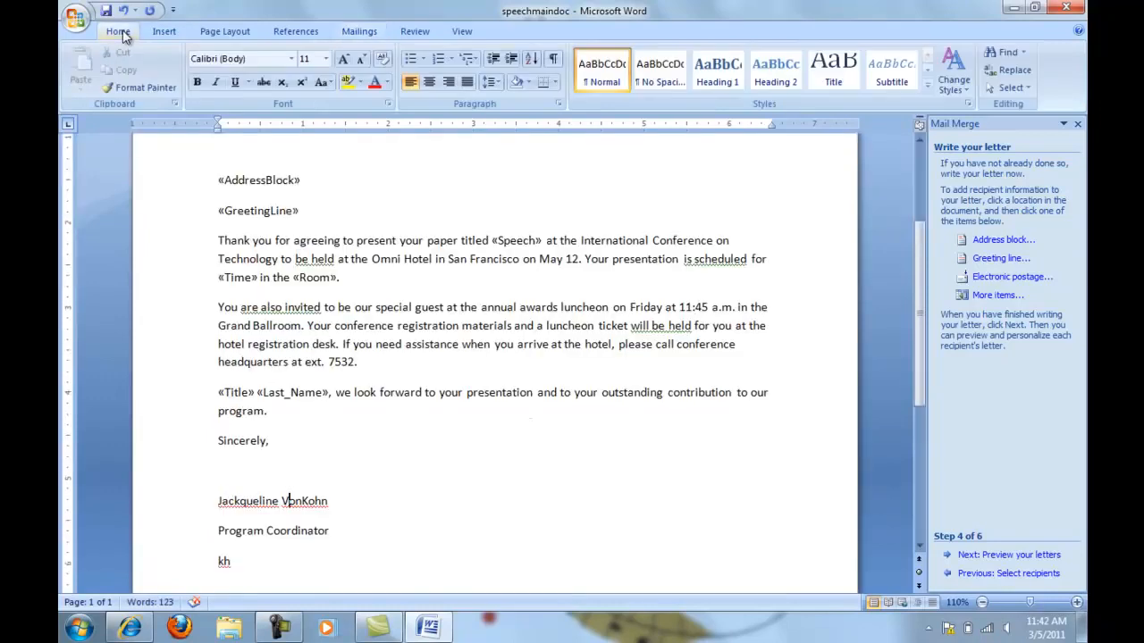
pyautogui.click(494, 82)
pyautogui.click(541, 241)
pyautogui.click(289, 501)
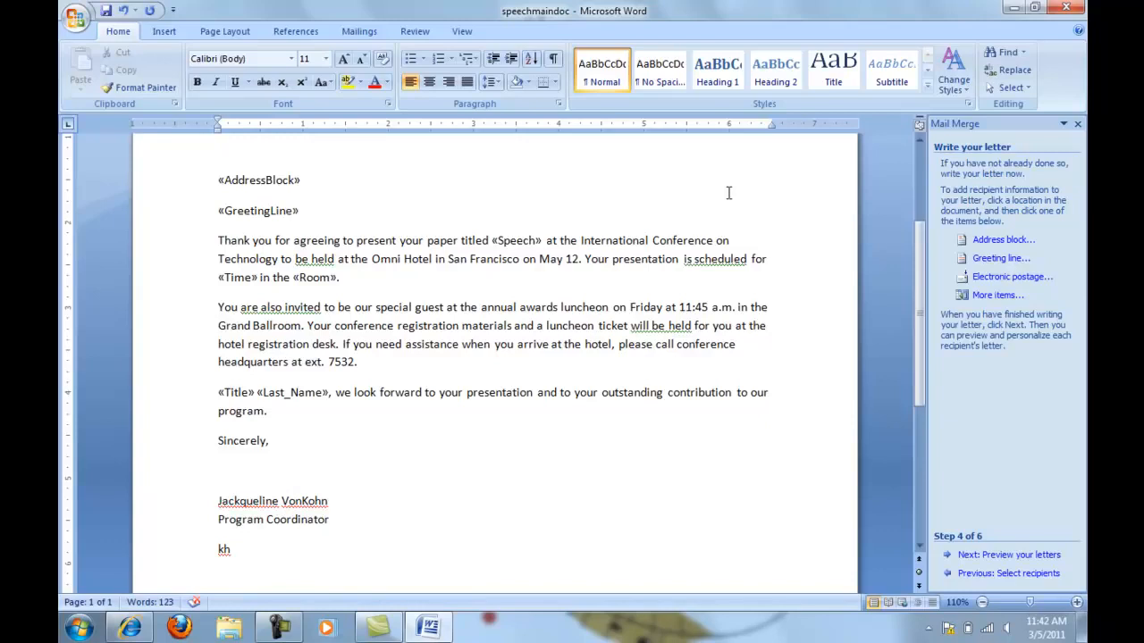
# Preview the merged letters, remove the space after the recipient's address lines, and add space after the paragraph with the city line
pyautogui.click(996, 563)
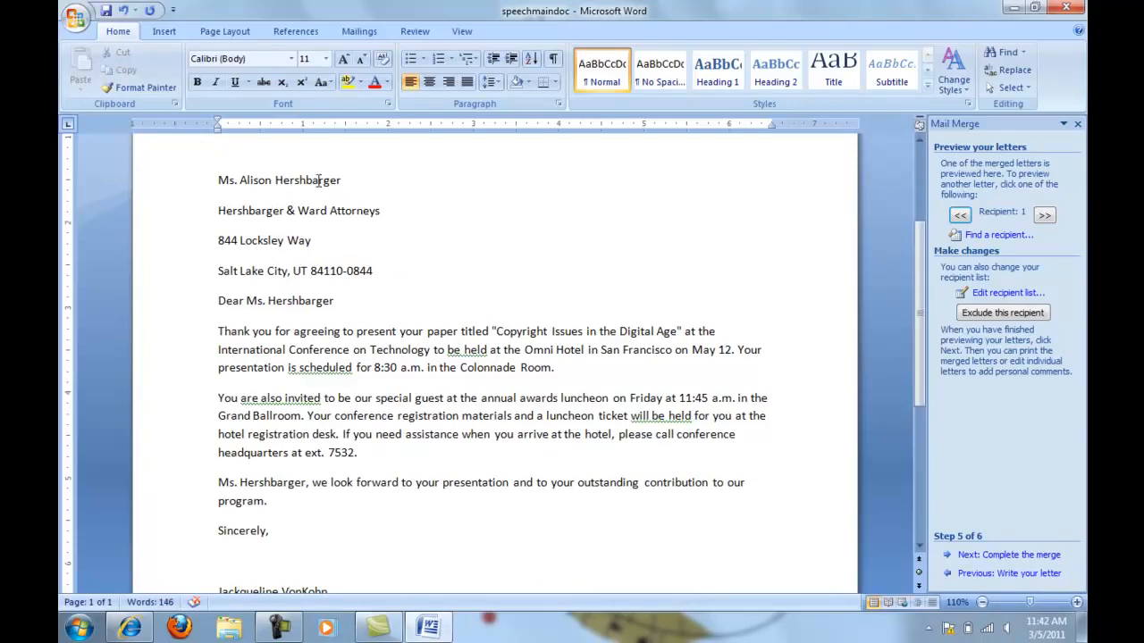
pyautogui.moveTo(218, 182); pyautogui.dragTo(323, 237)
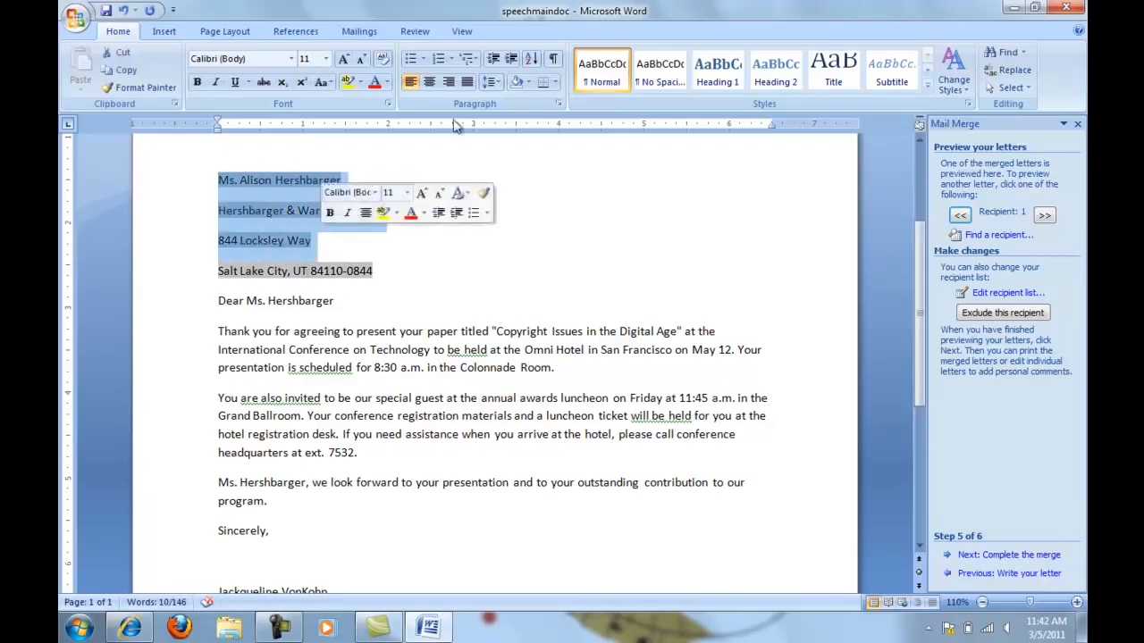
pyautogui.click(494, 82)
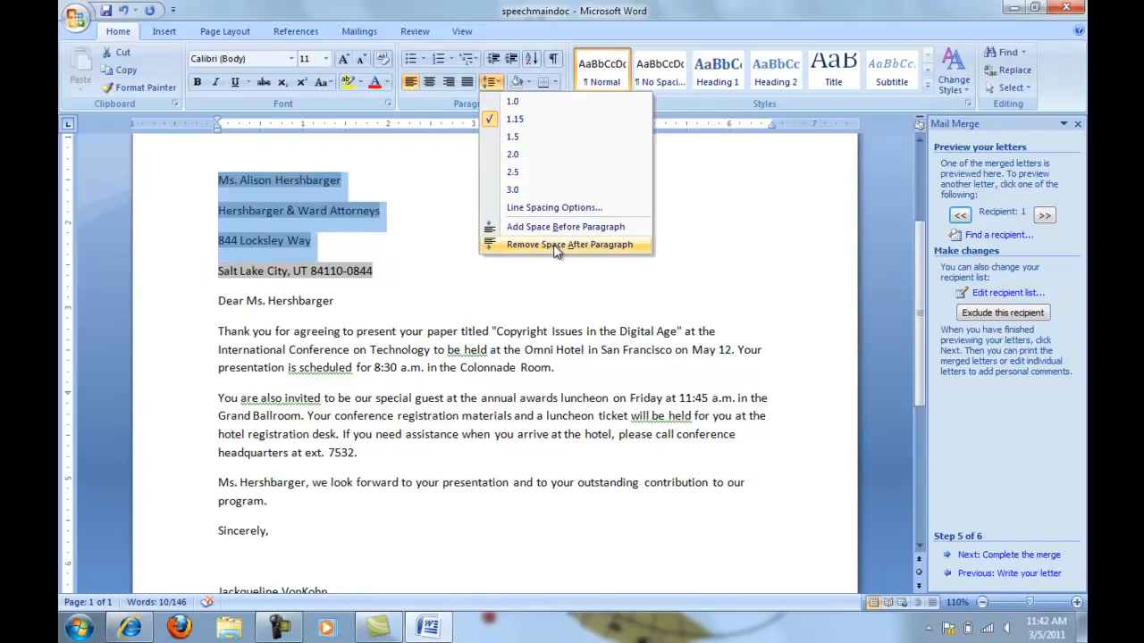
pyautogui.click(555, 247)
pyautogui.click(493, 83)
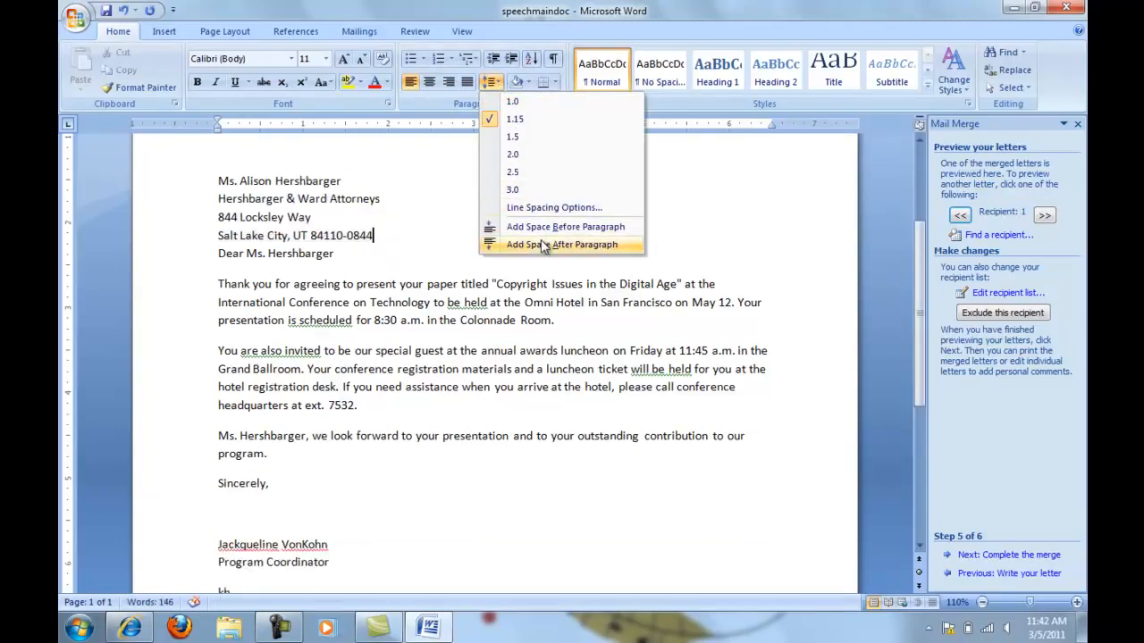
pyautogui.click(543, 247)
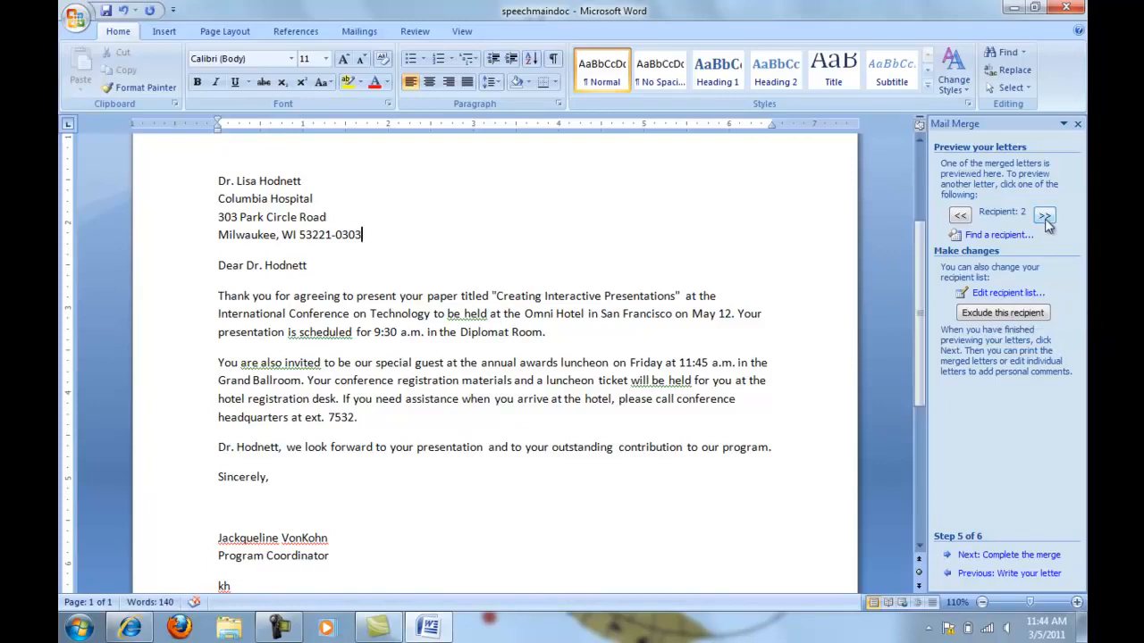
# Complete the merge by creating editable individual letters in a new document for all records
pyautogui.click(1009, 555)
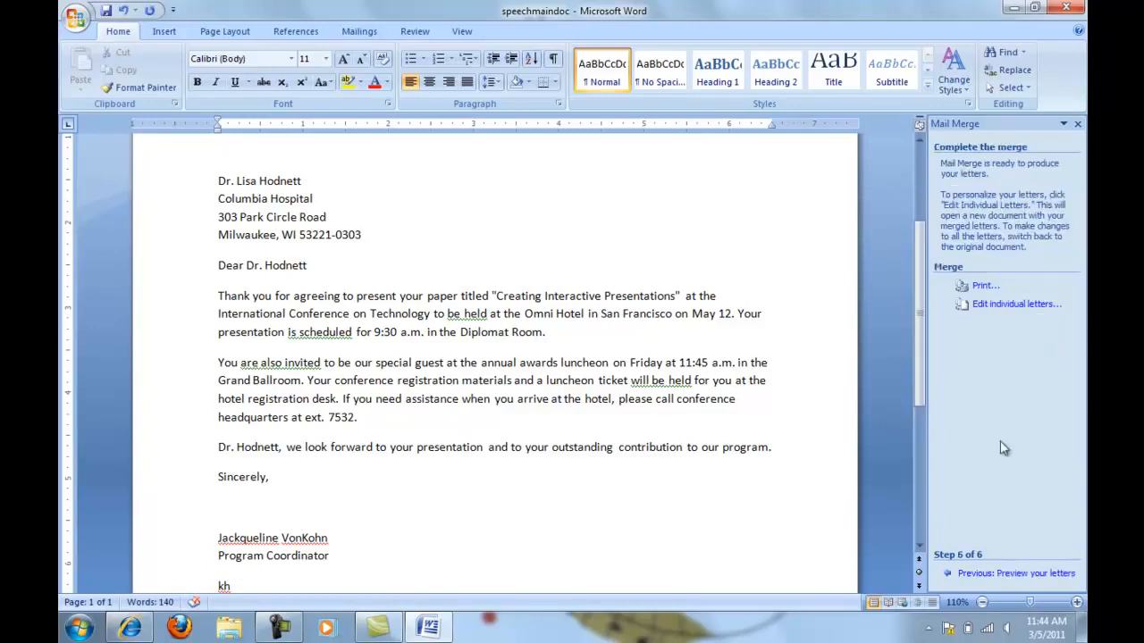
pyautogui.click(1016, 305)
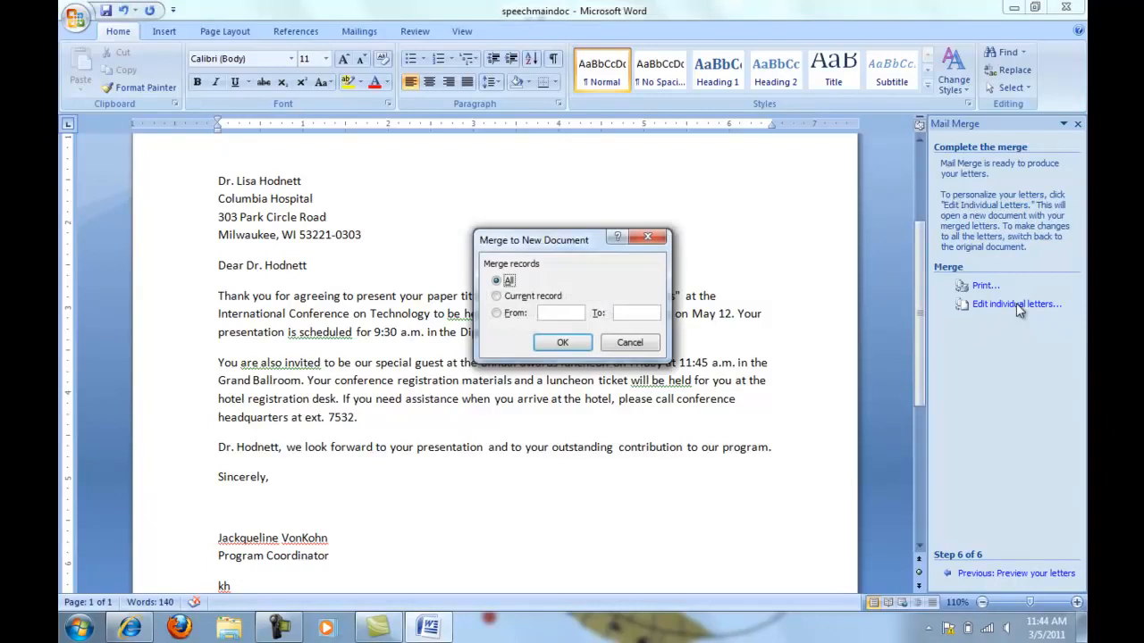
pyautogui.click(568, 345)
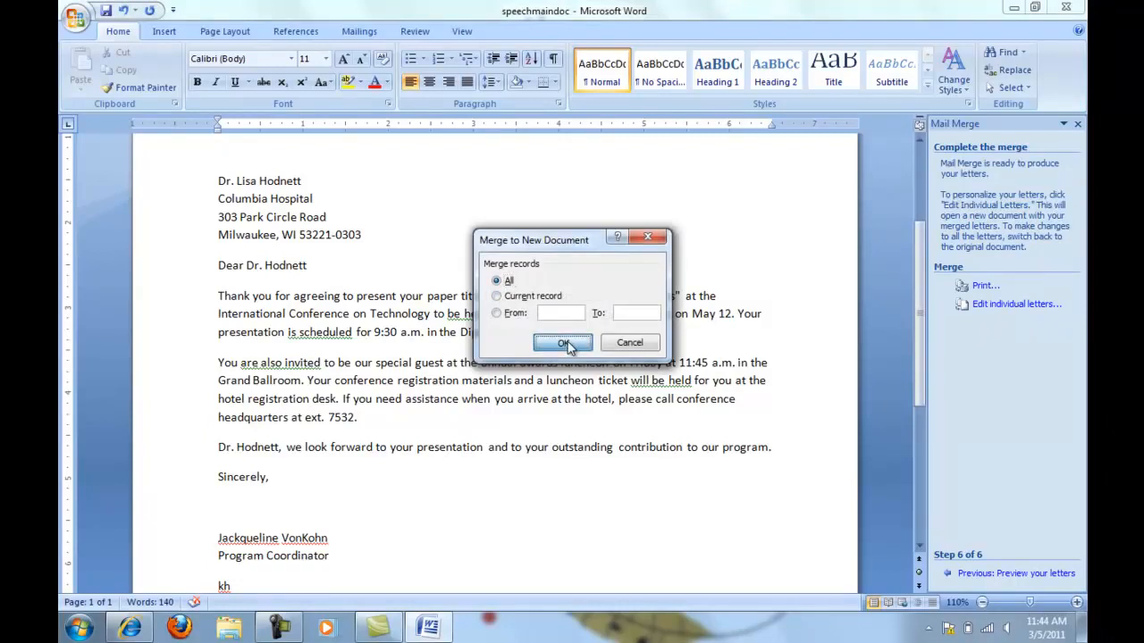